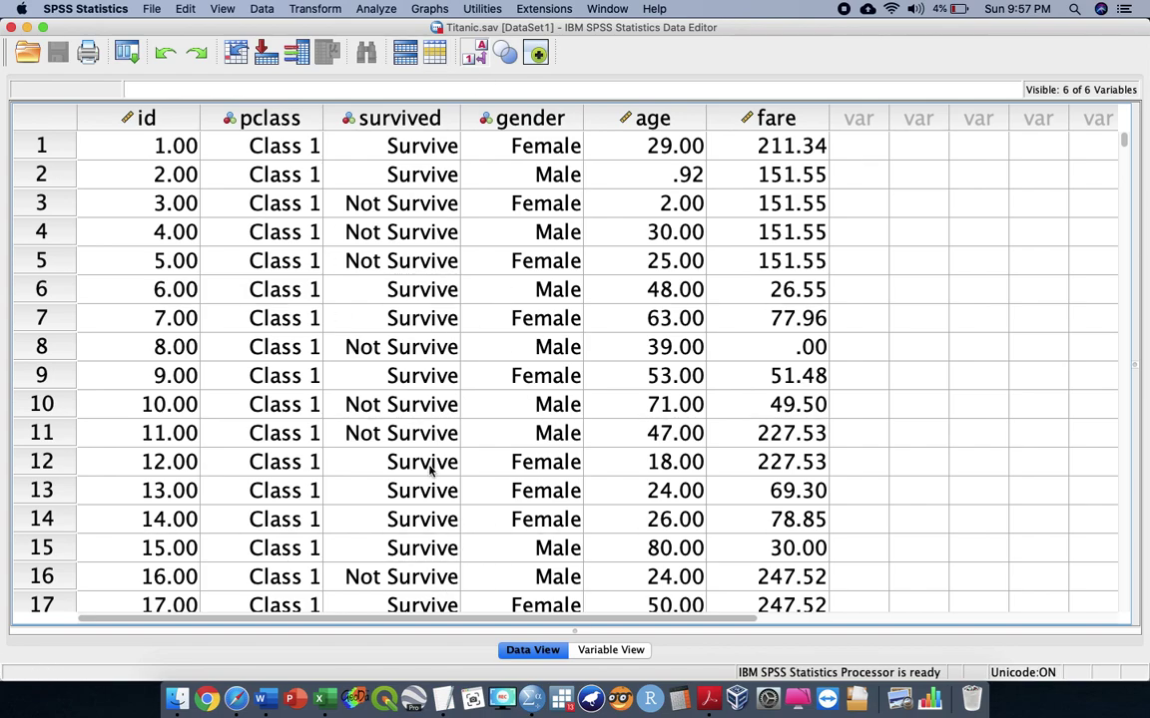
Step: Inspect the value labels defined for the pclass variable in the variable definitions
click(590, 650)
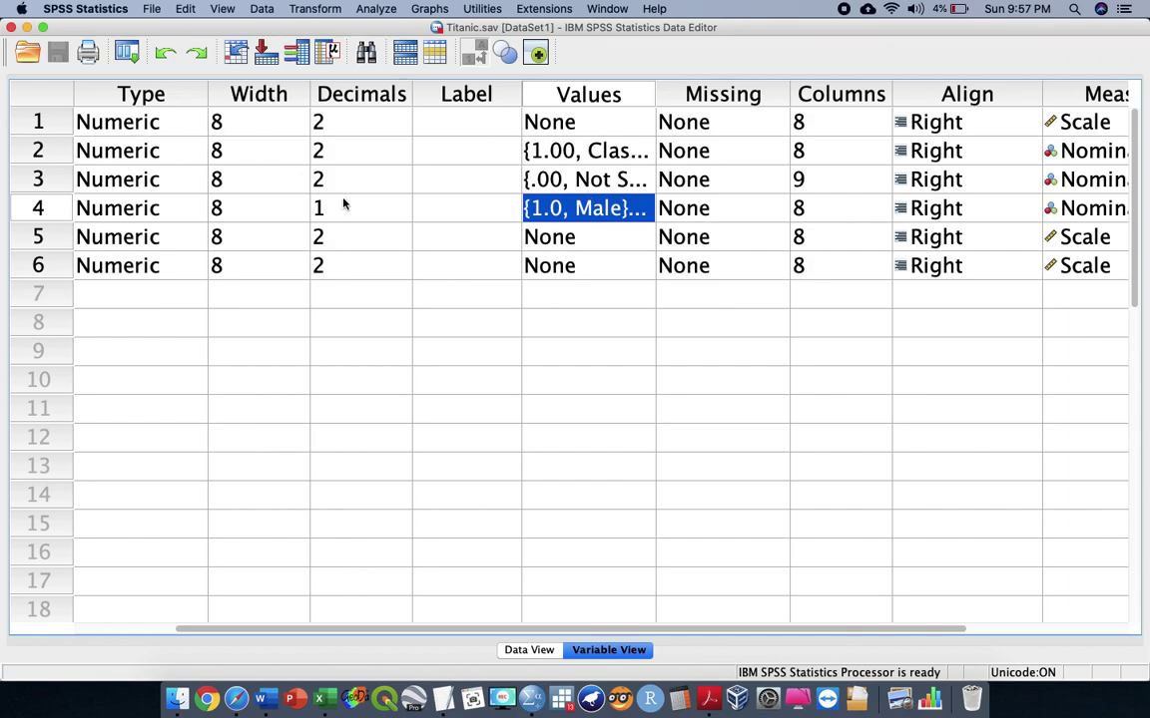
scroll(342, 204, left, 3)
click(776, 155)
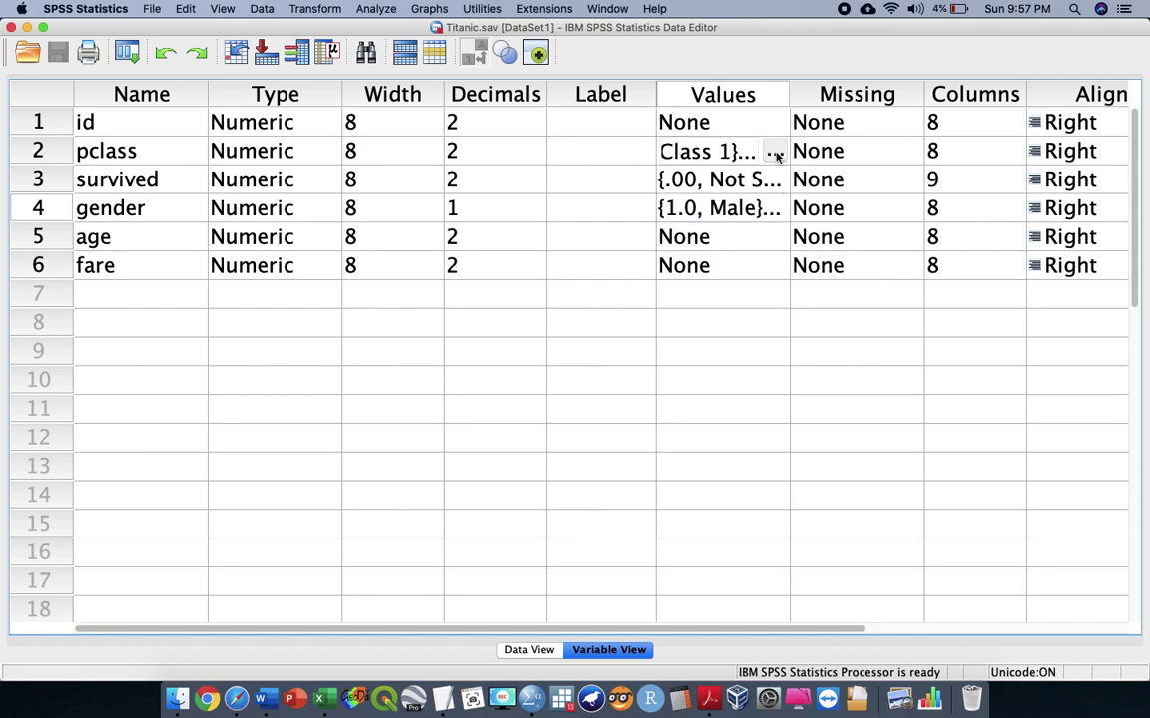
click(776, 155)
click(566, 348)
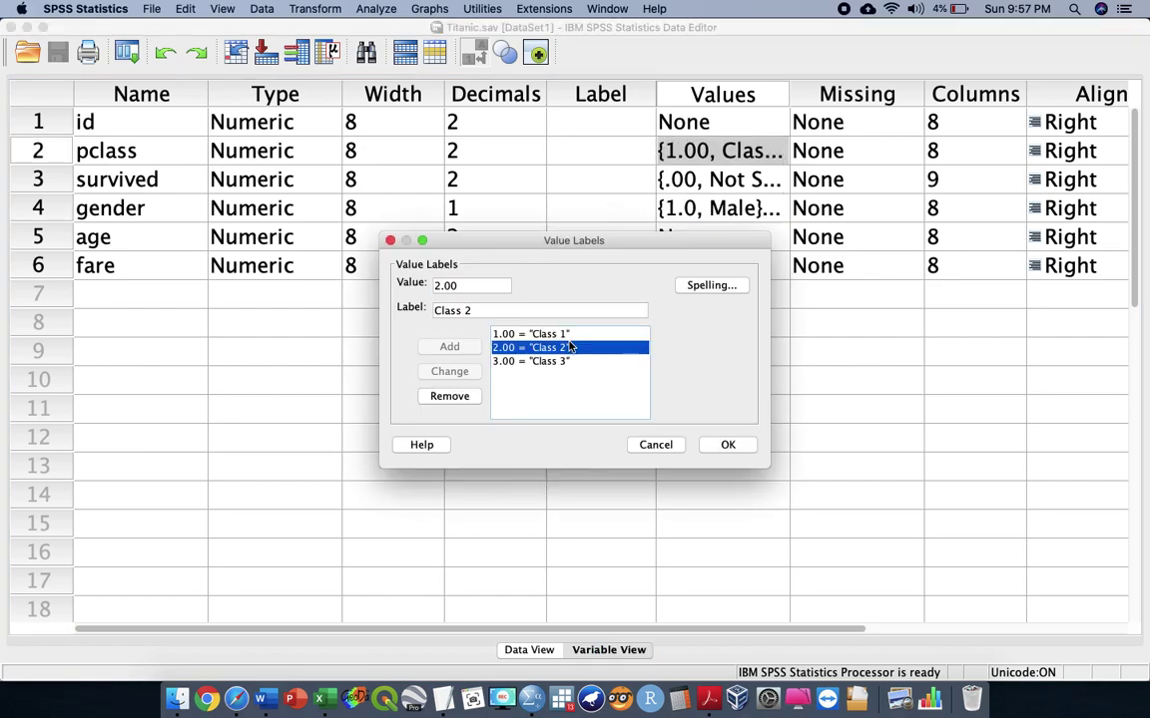
click(559, 361)
click(650, 449)
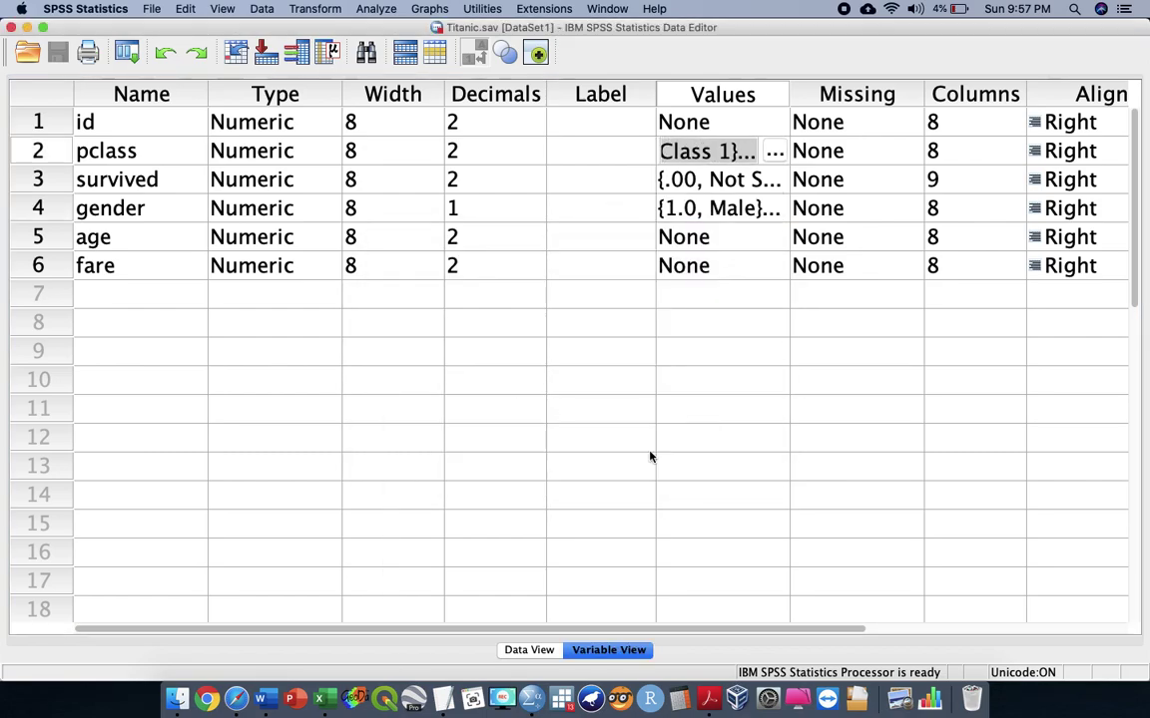
Step: Inspect the value labels defined for the survived variable, leaving them unedited
click(159, 179)
click(774, 180)
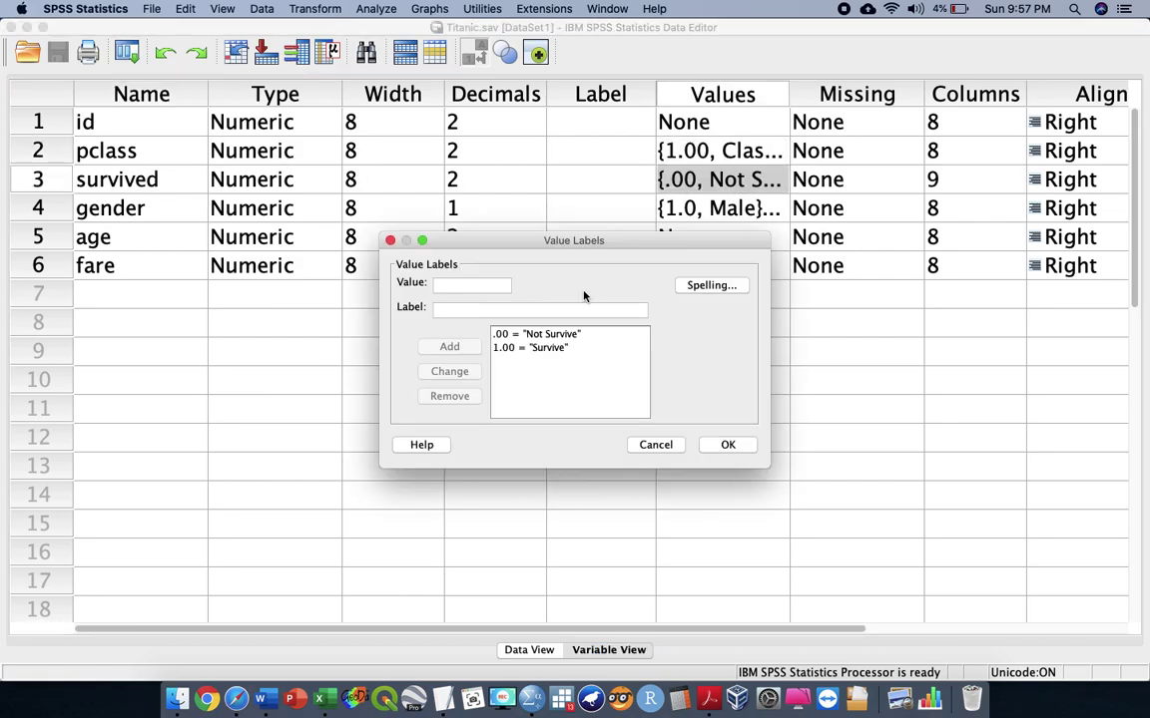
click(523, 335)
click(495, 352)
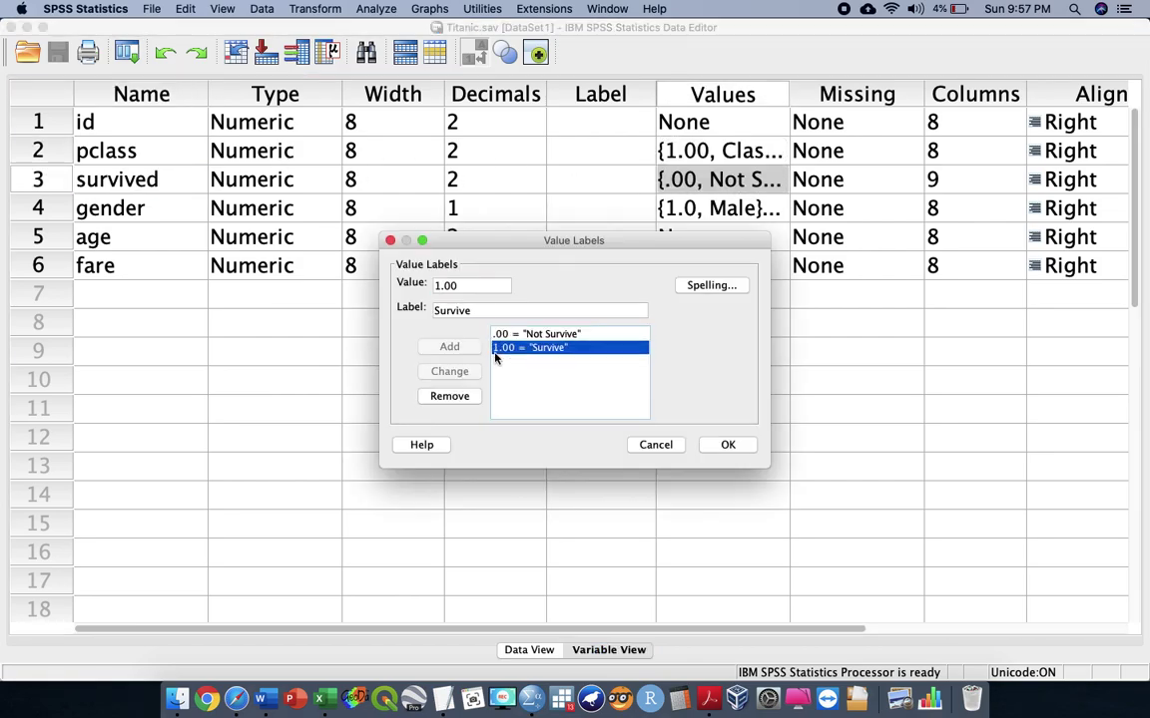
click(666, 446)
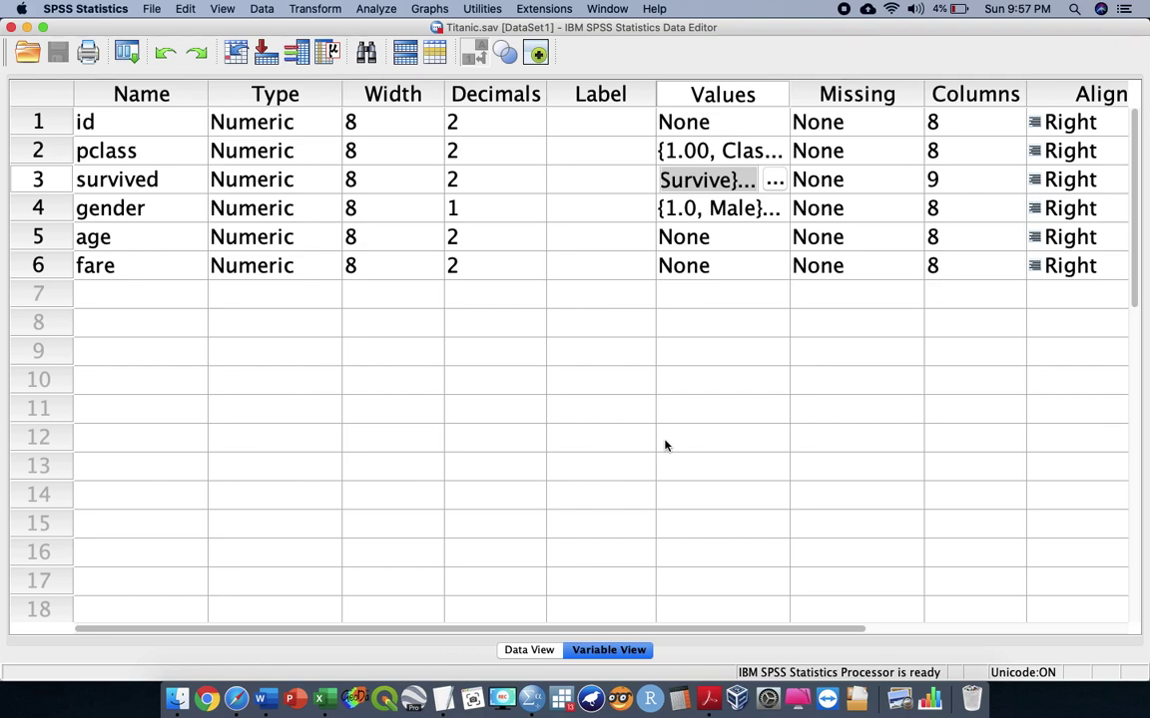
Step: Inspect the value labels defined for the gender variable, leaving them unedited
click(758, 207)
click(774, 207)
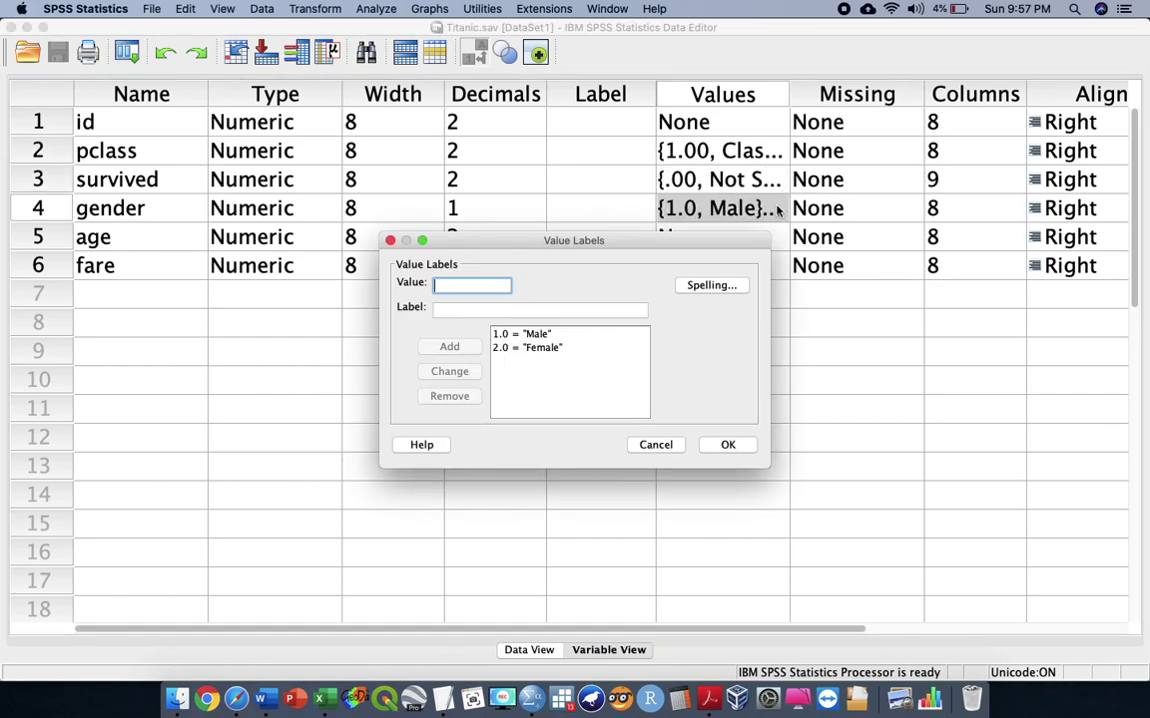
click(529, 338)
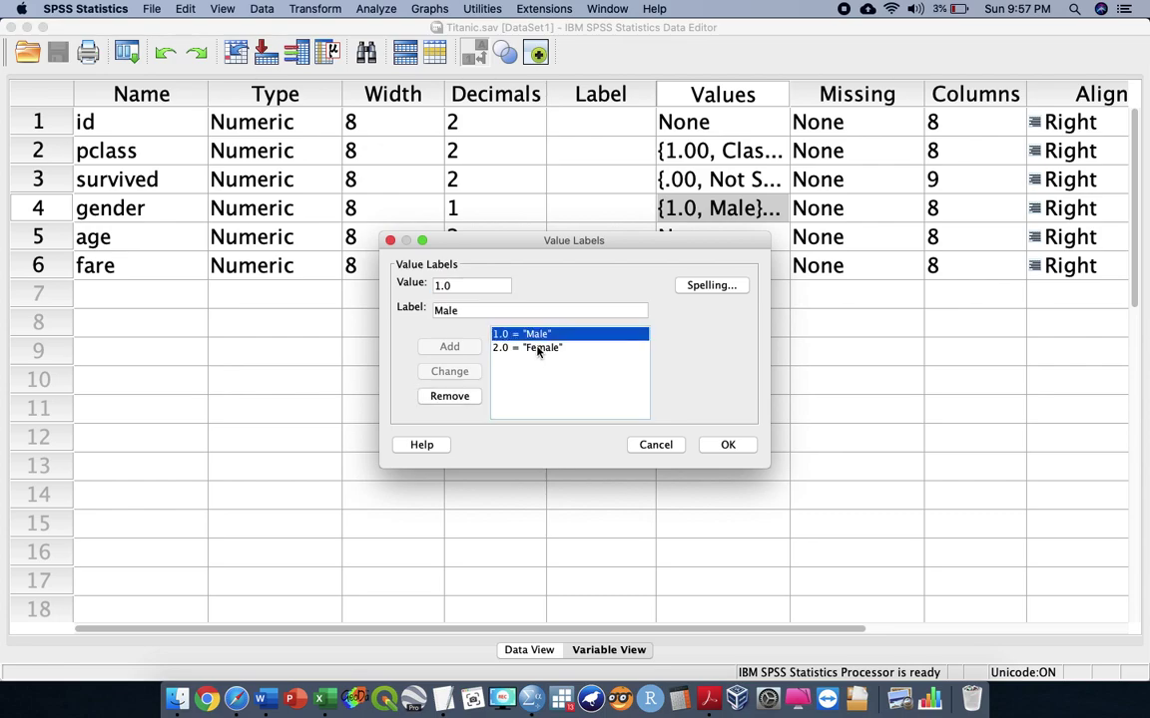
click(531, 347)
click(657, 449)
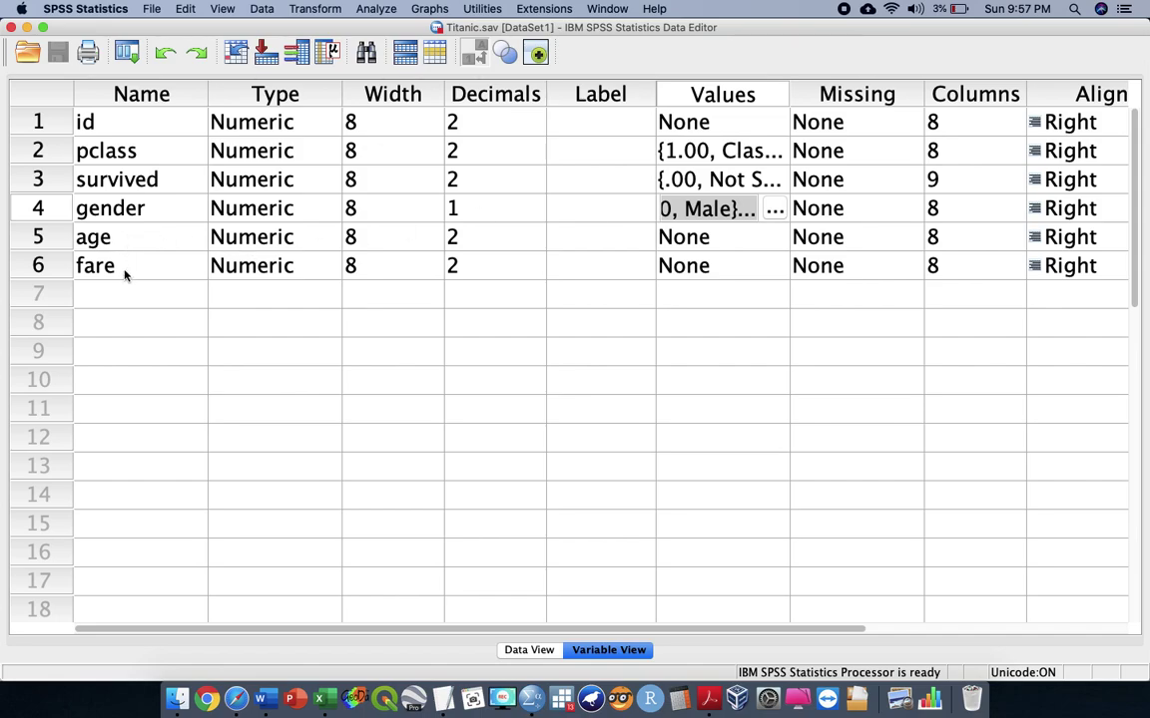
Step: Check the measurement levels of the age and fare variables, and return to the data rows
scroll(300, 259, right, 5)
scroll(599, 261, down, 1)
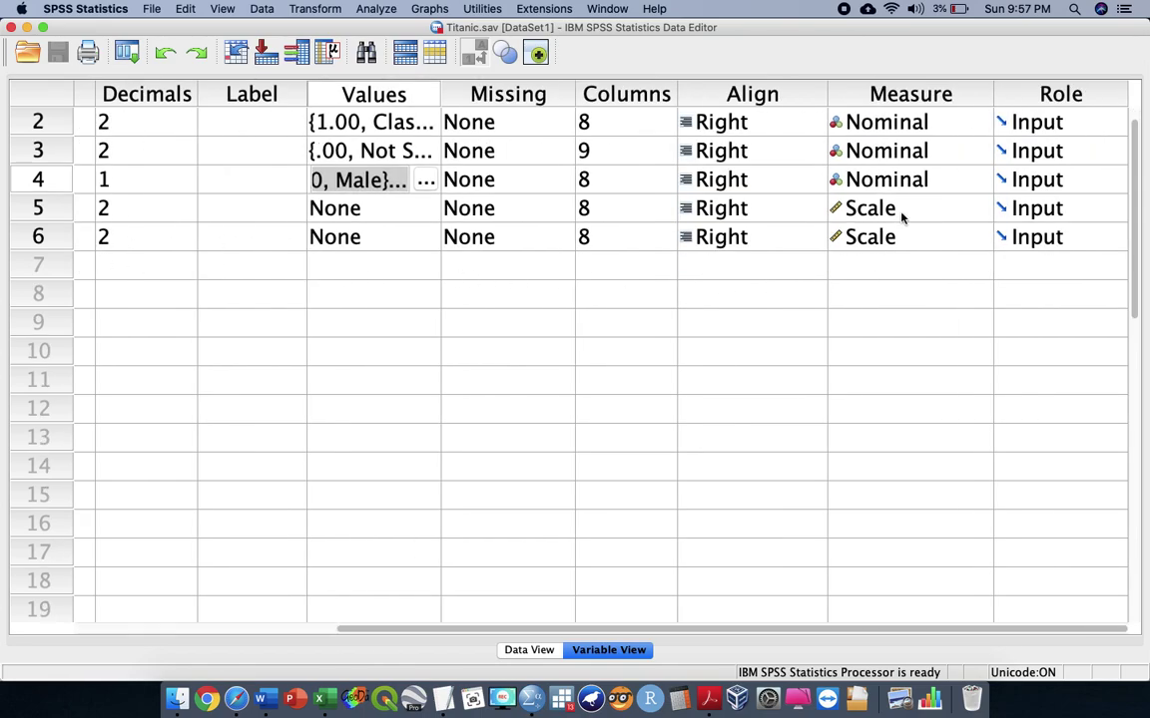
scroll(900, 216, left, 5)
scroll(900, 215, up, 1)
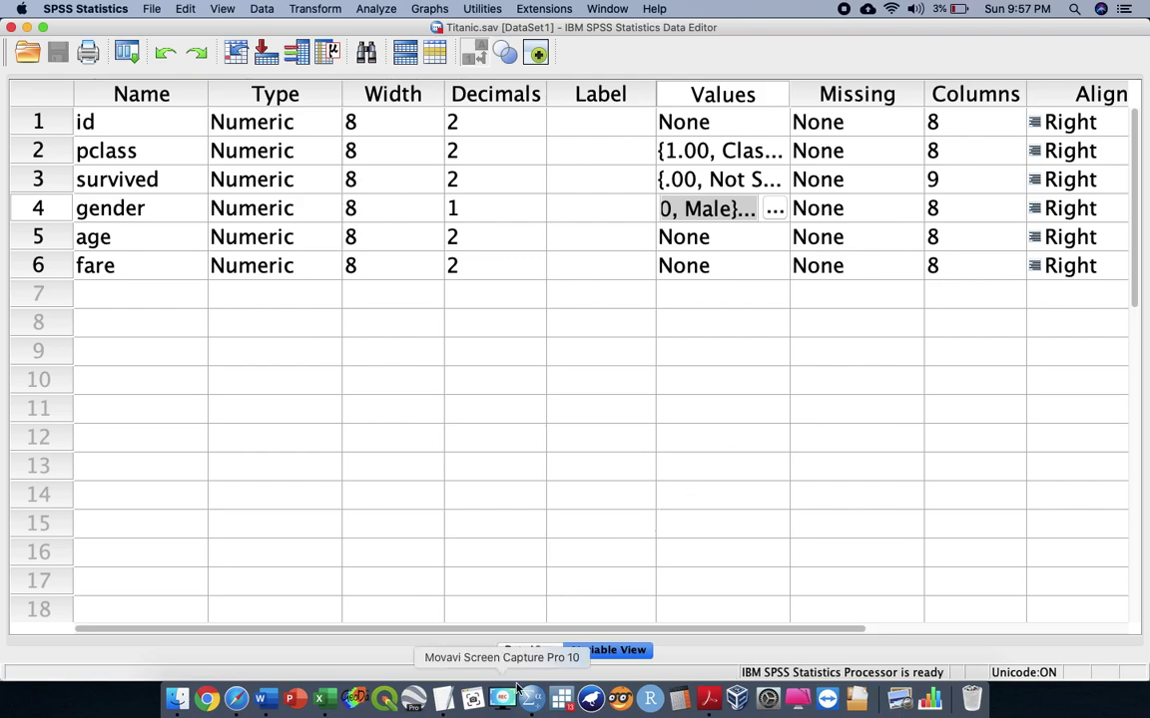
click(531, 651)
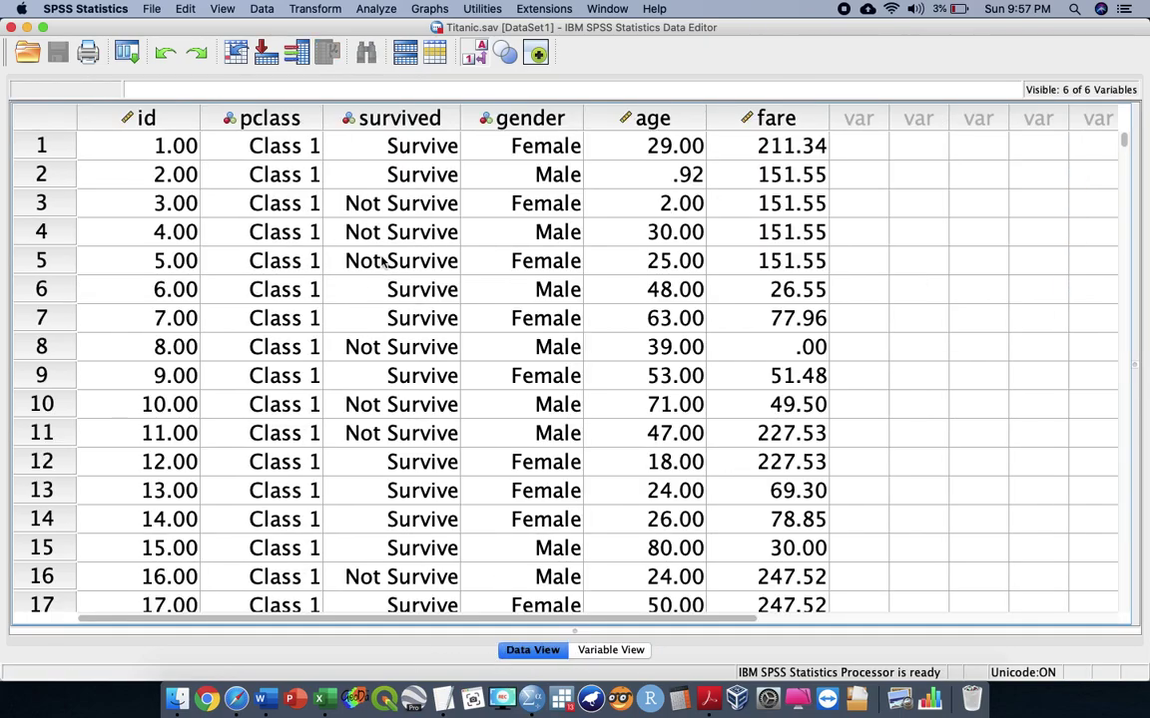
Step: Start a Binary Logistic regression and assign survived as the dependent variable
click(376, 9)
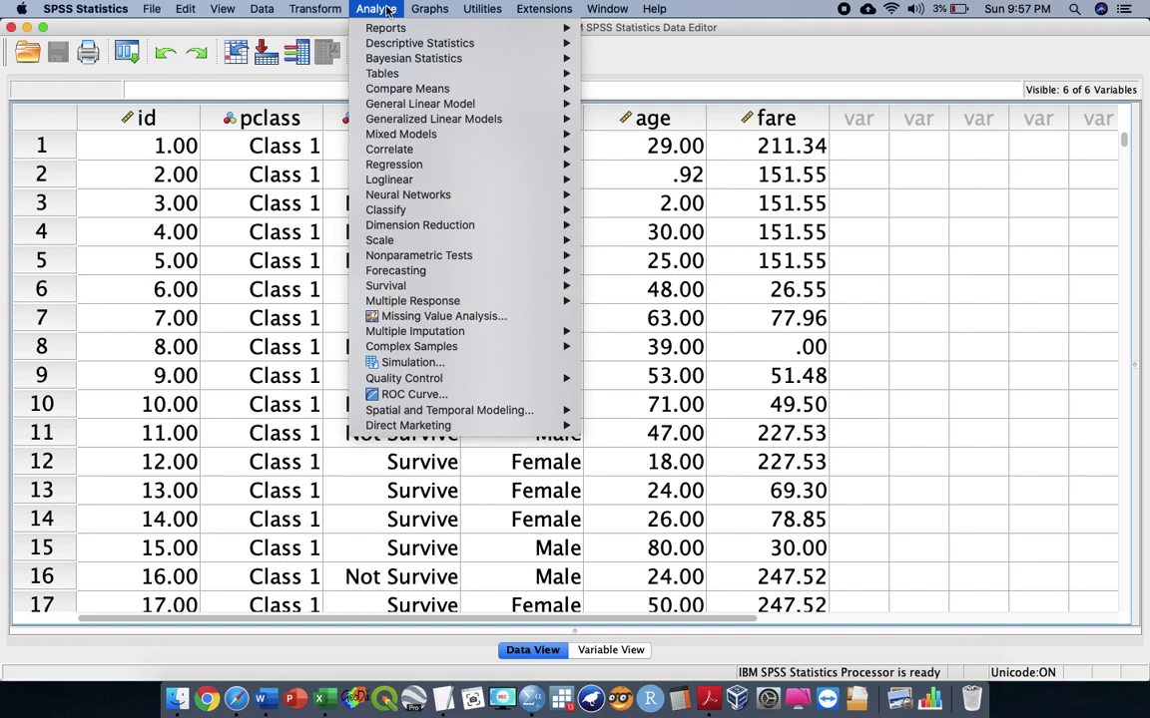
mouse_move(452, 169)
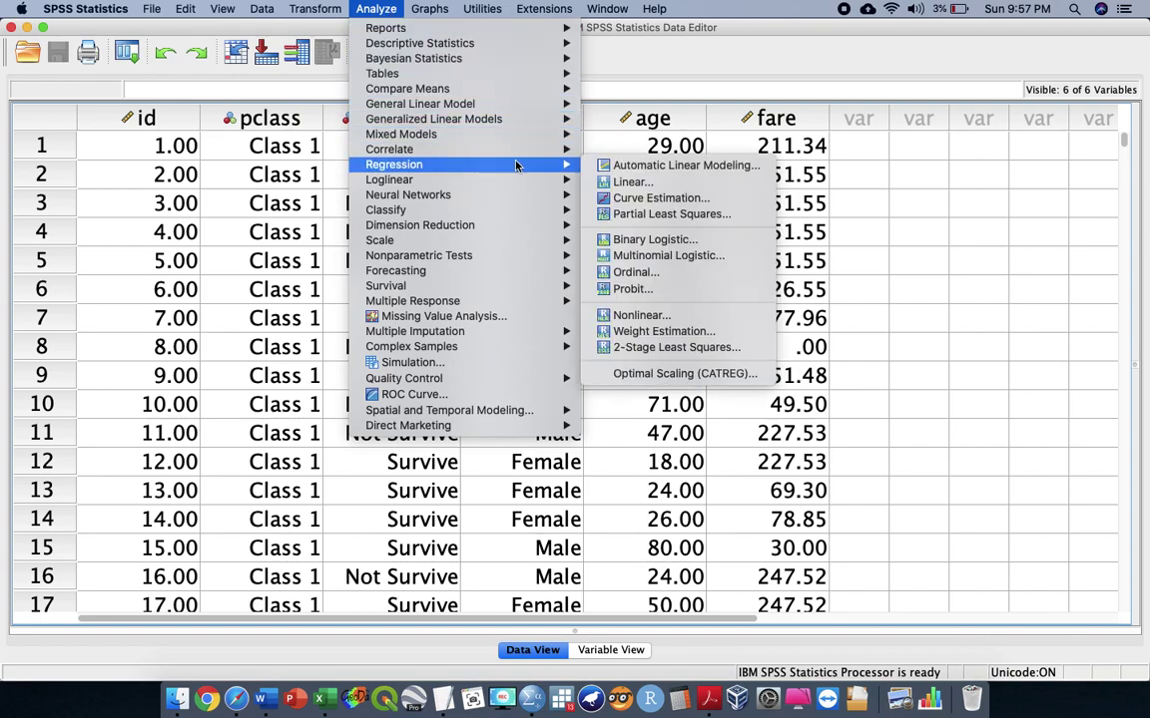
click(635, 245)
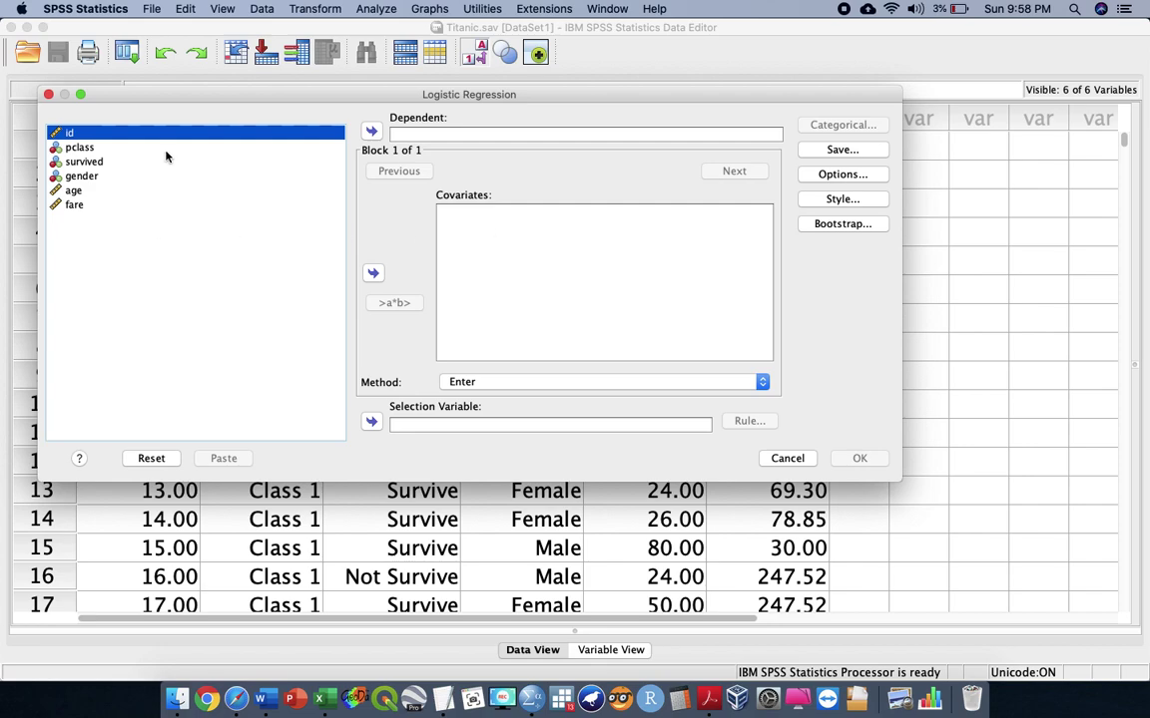
click(166, 160)
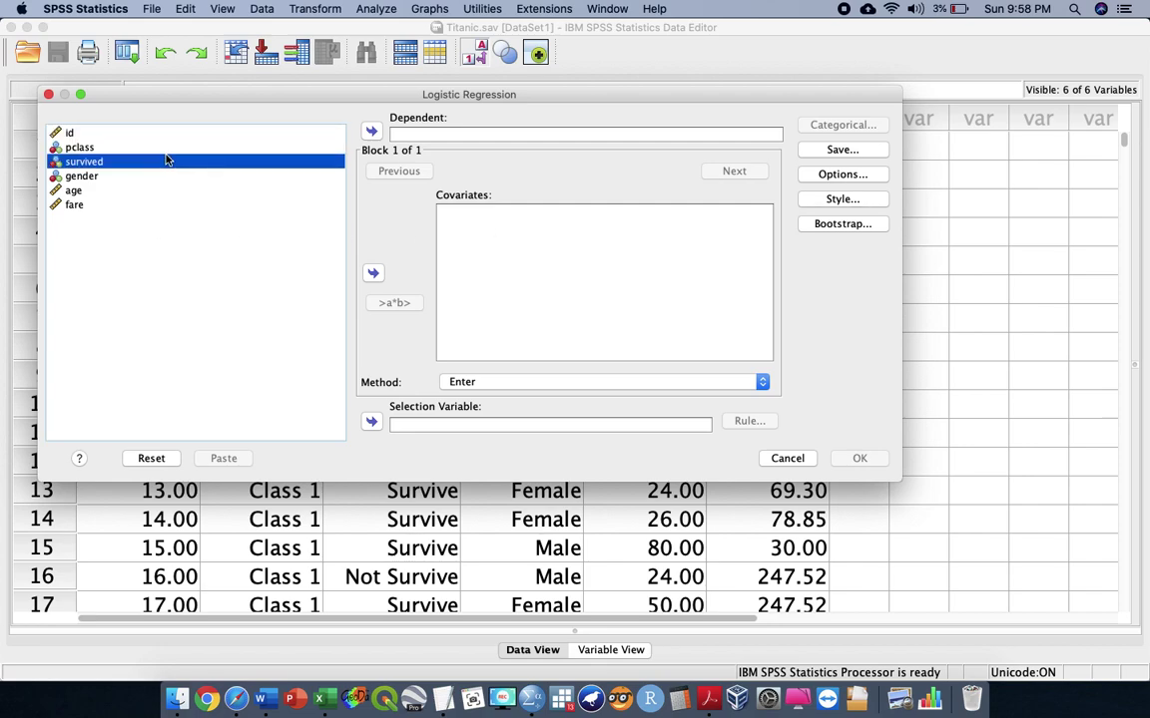
click(372, 131)
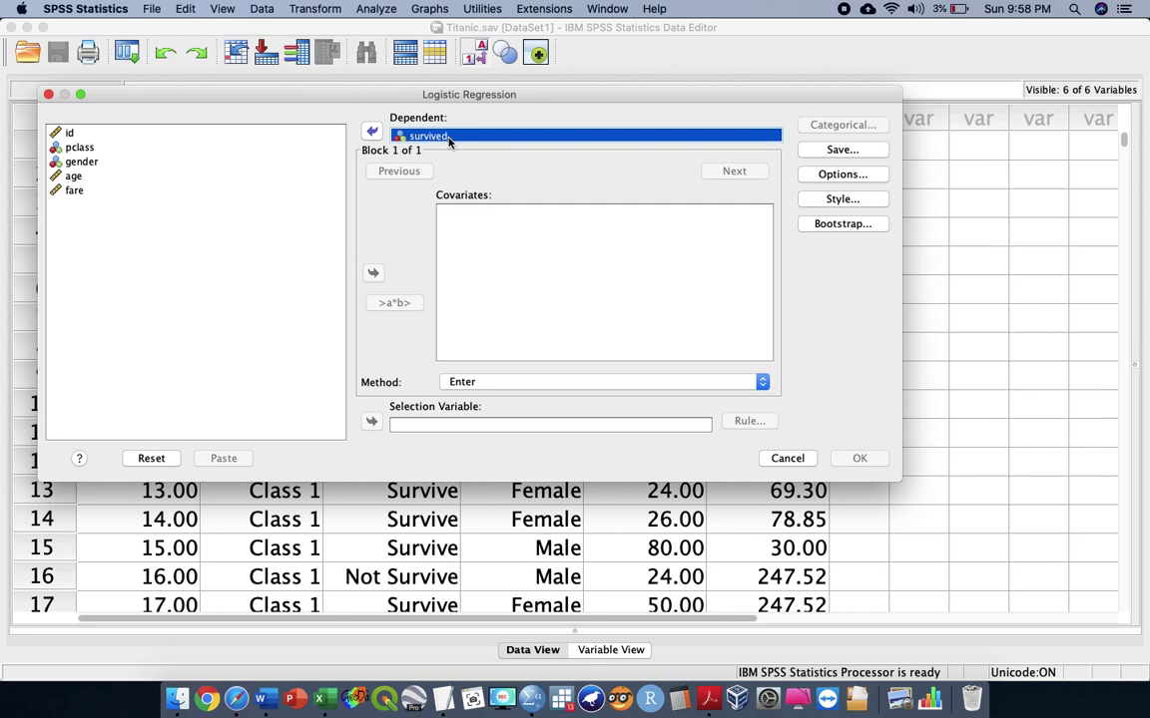
Step: Add pclass and gender as covariates of the logistic regression
click(147, 149)
click(373, 274)
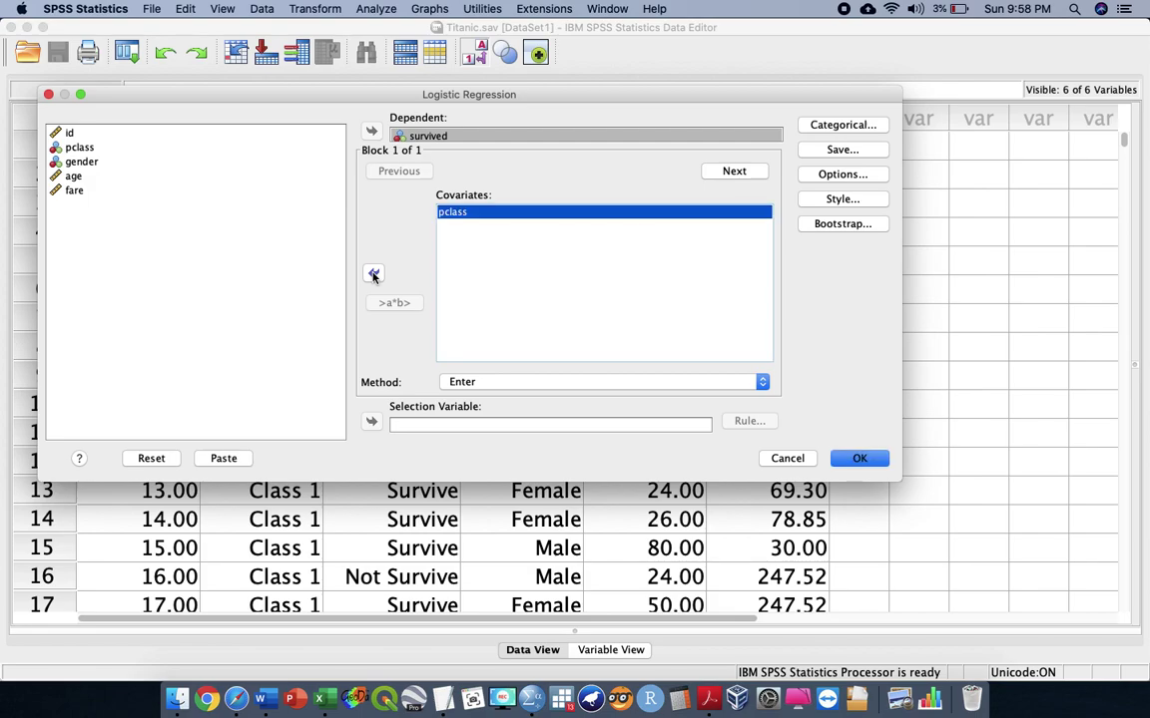
click(137, 162)
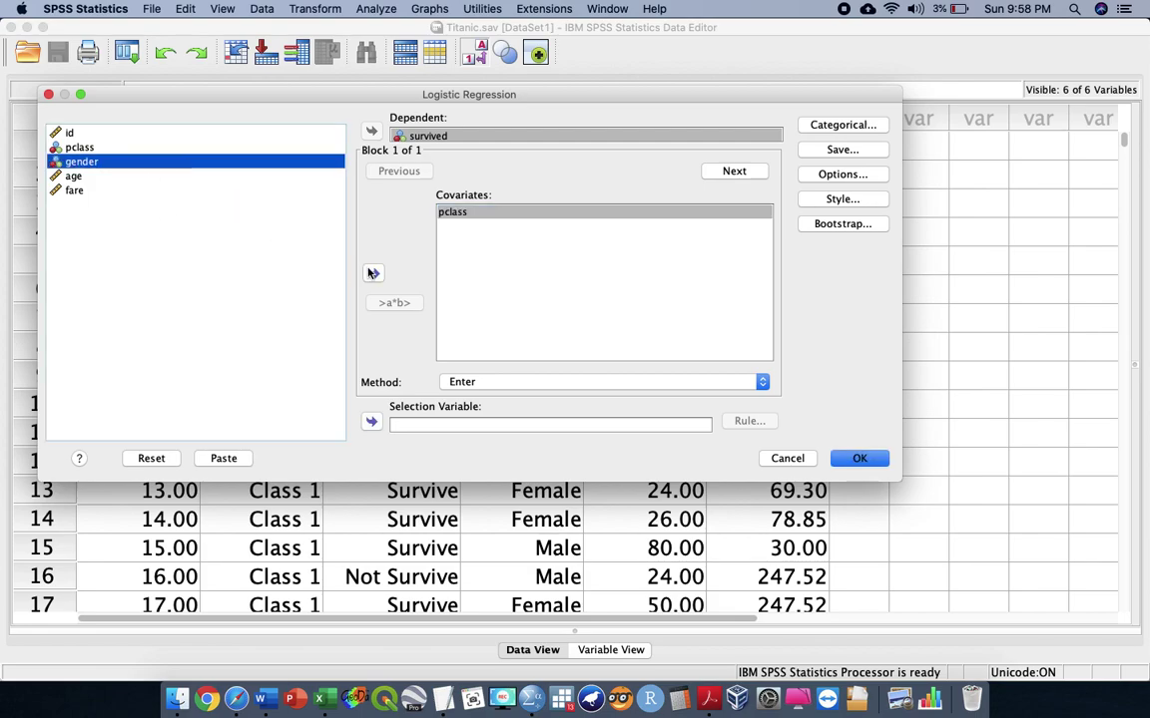
click(371, 272)
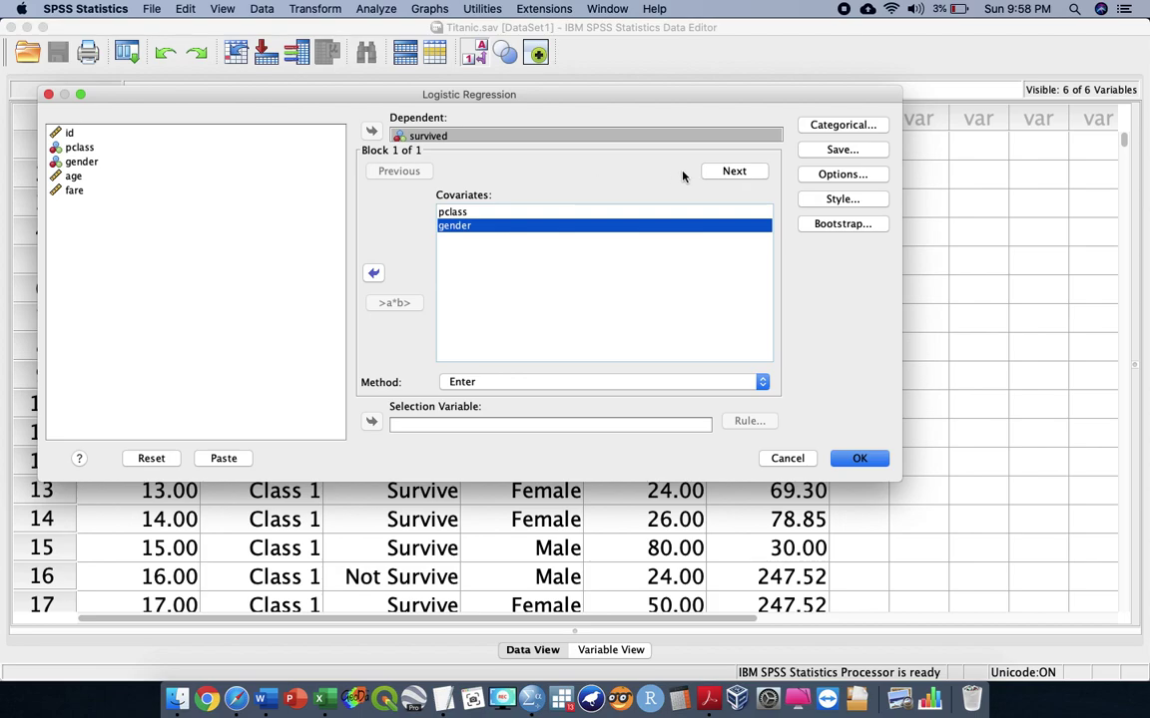
Step: Define both pclass and gender as categorical covariates with the Indicator contrast
click(818, 128)
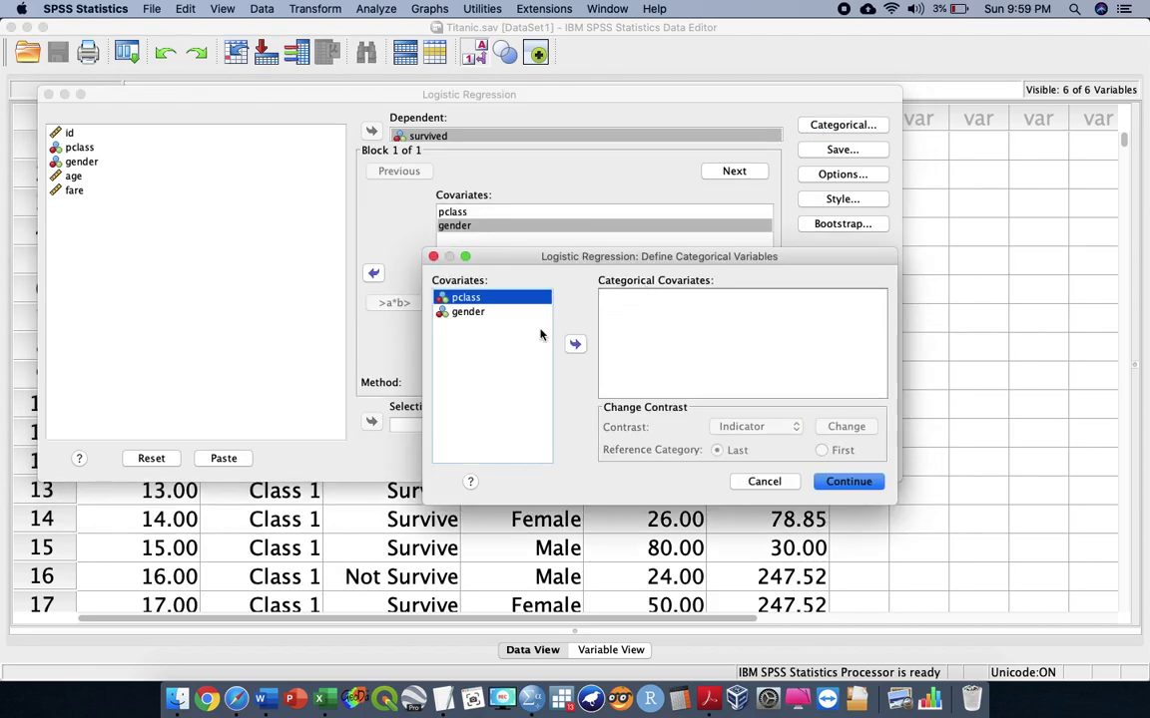
click(500, 312)
click(466, 308)
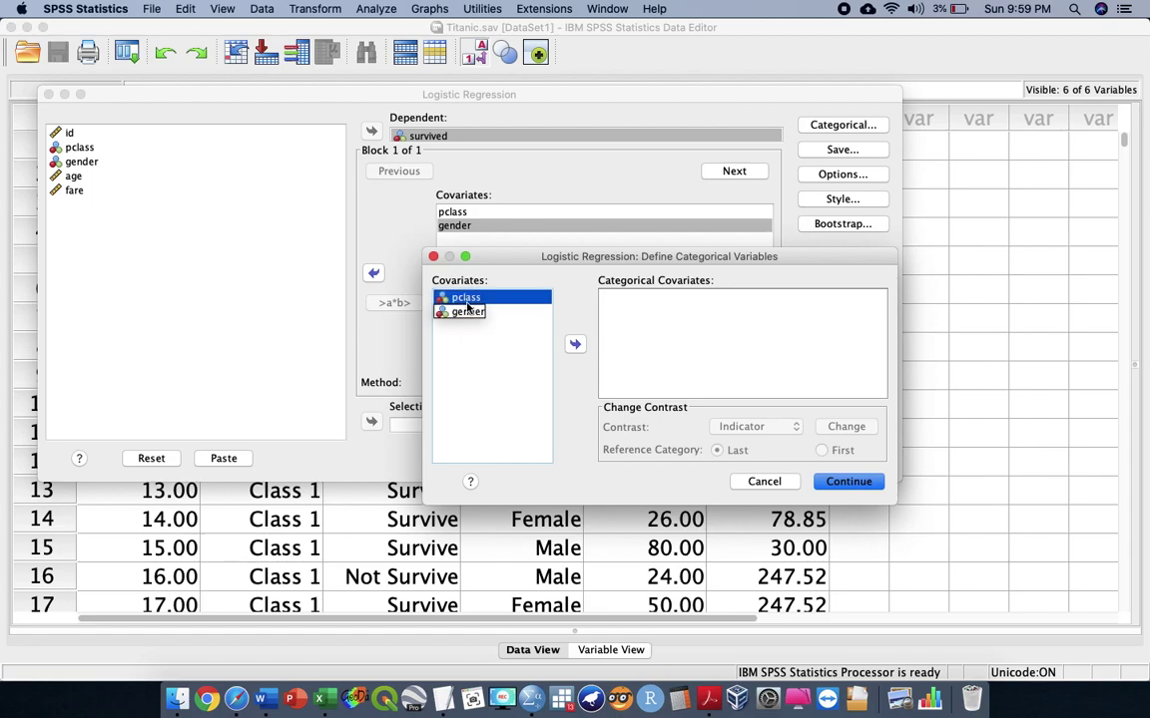
double_click(467, 299)
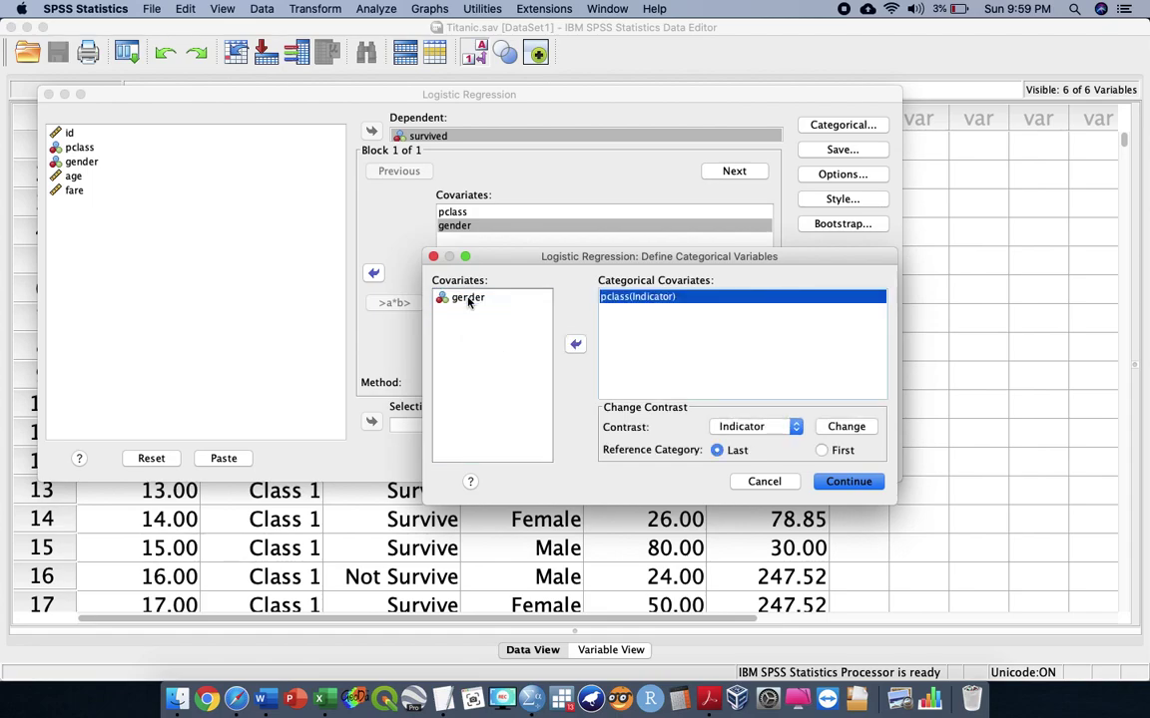
double_click(467, 299)
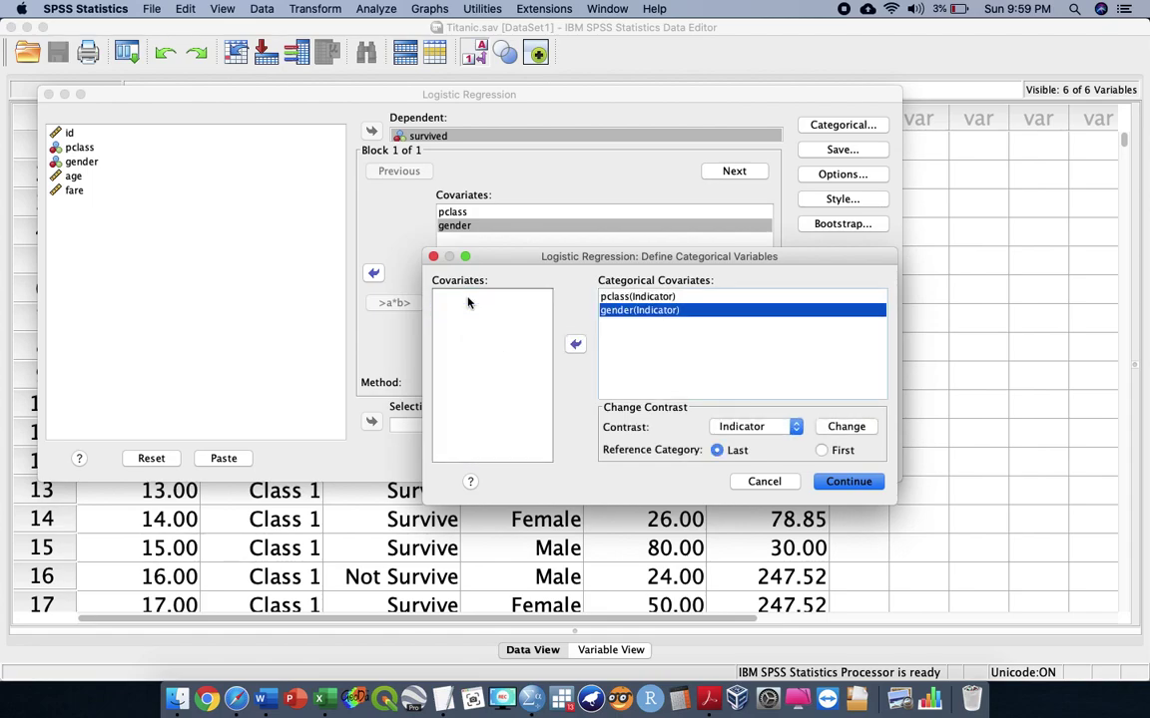
Step: Keep the last category as reference for pclass and change gender's reference category to First
click(636, 297)
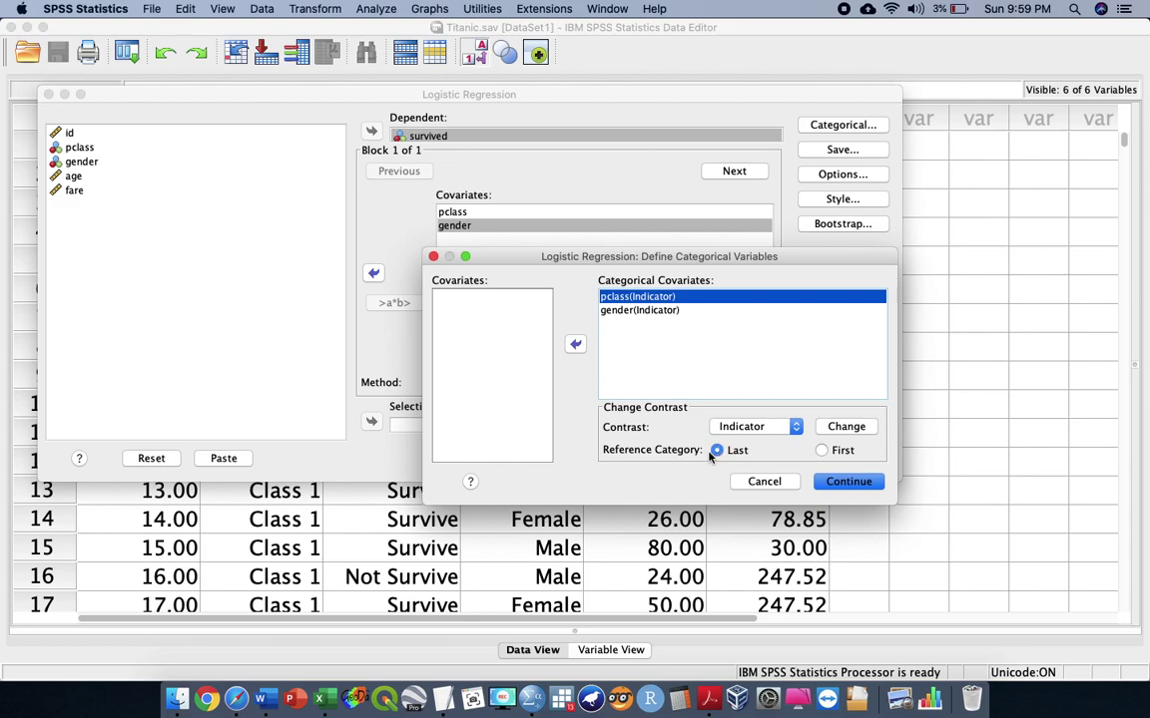
click(641, 313)
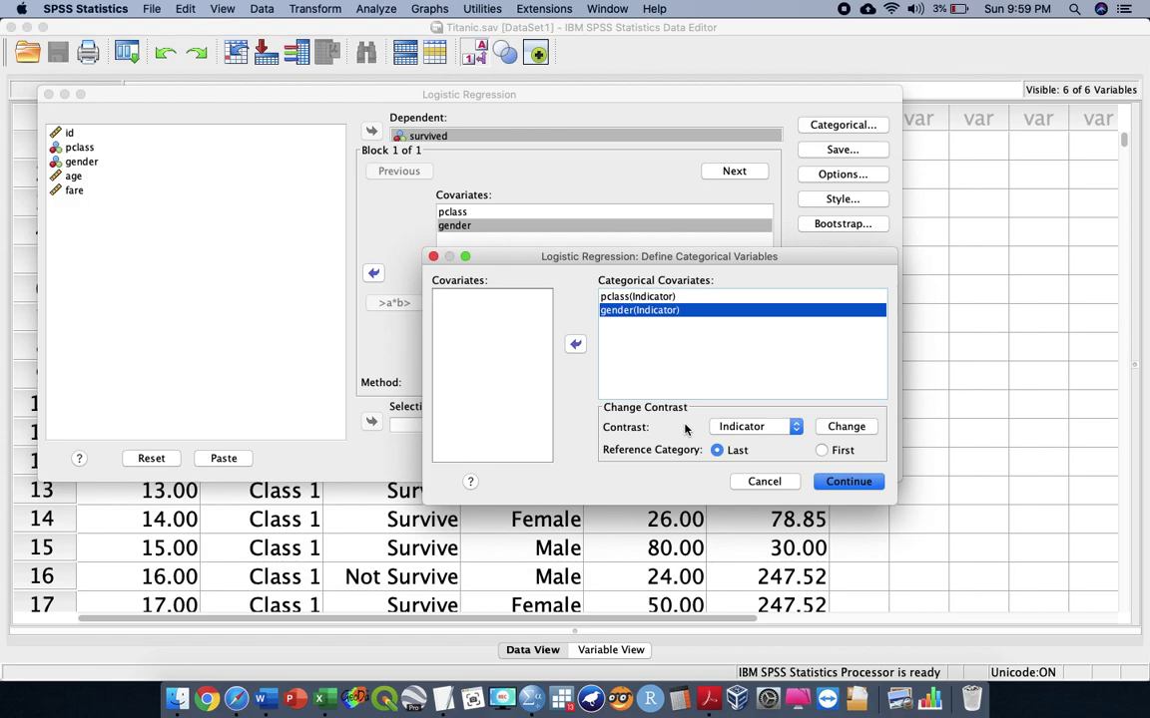
click(824, 451)
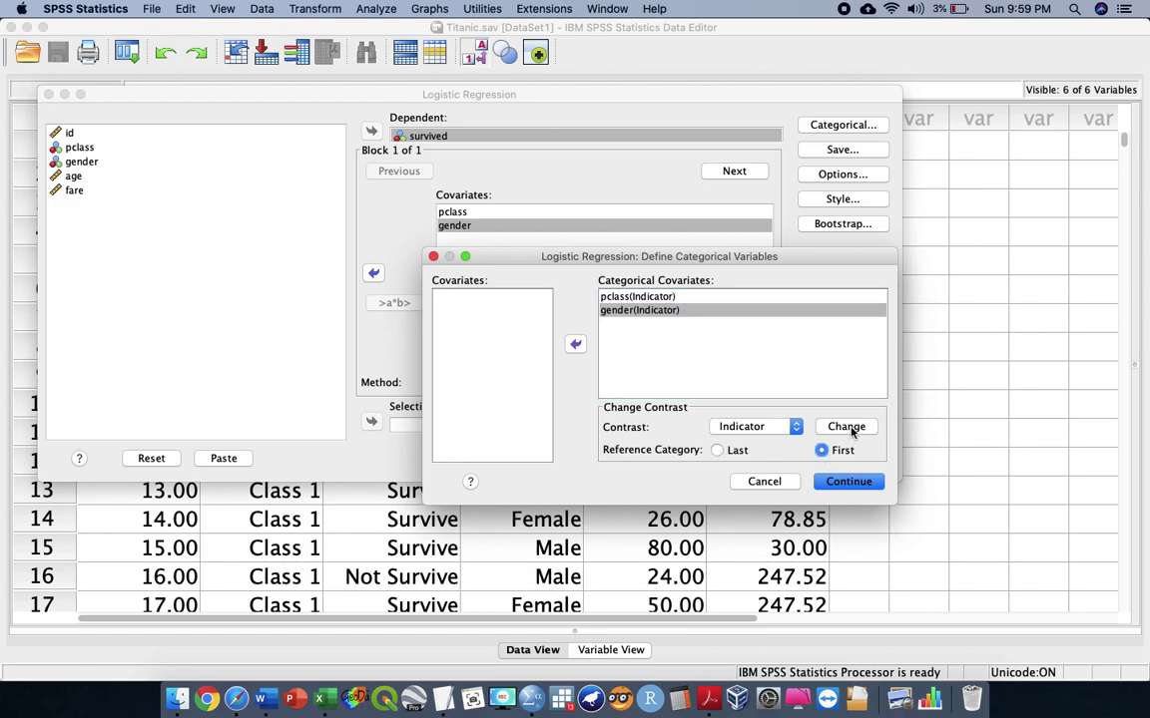
click(850, 429)
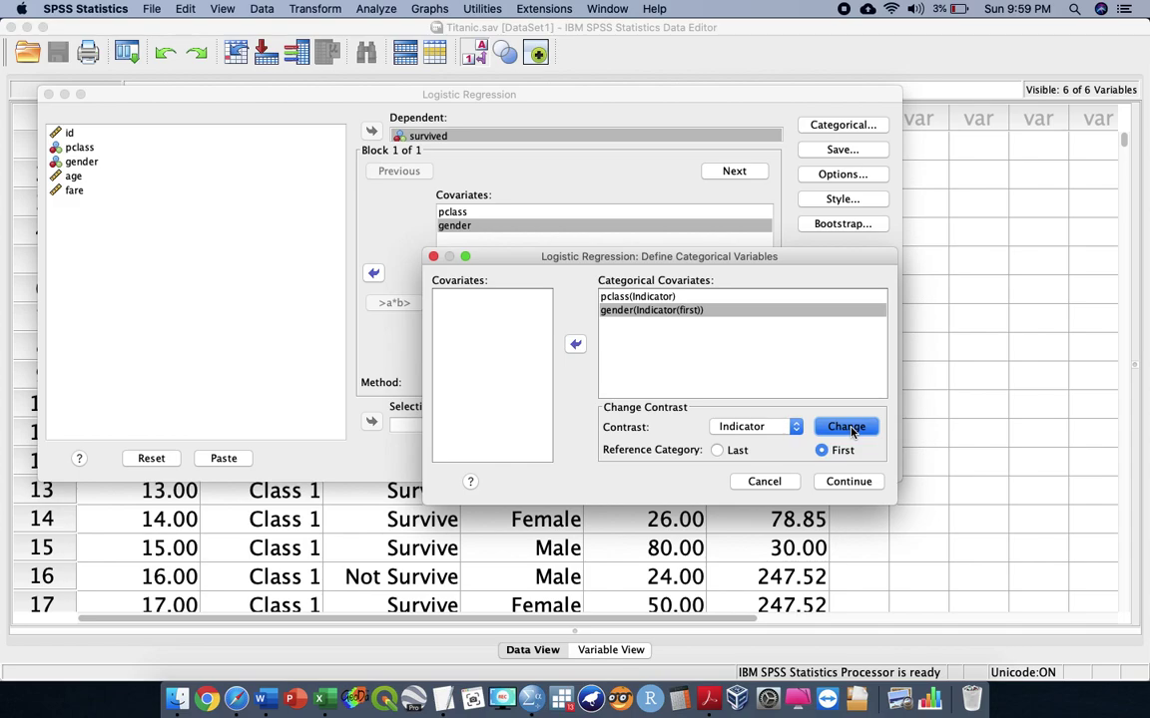
click(843, 482)
Step: Enable the Hosmer-Lemeshow goodness-of-fit test and the 95% CI for exp(B) in the regression options
click(868, 176)
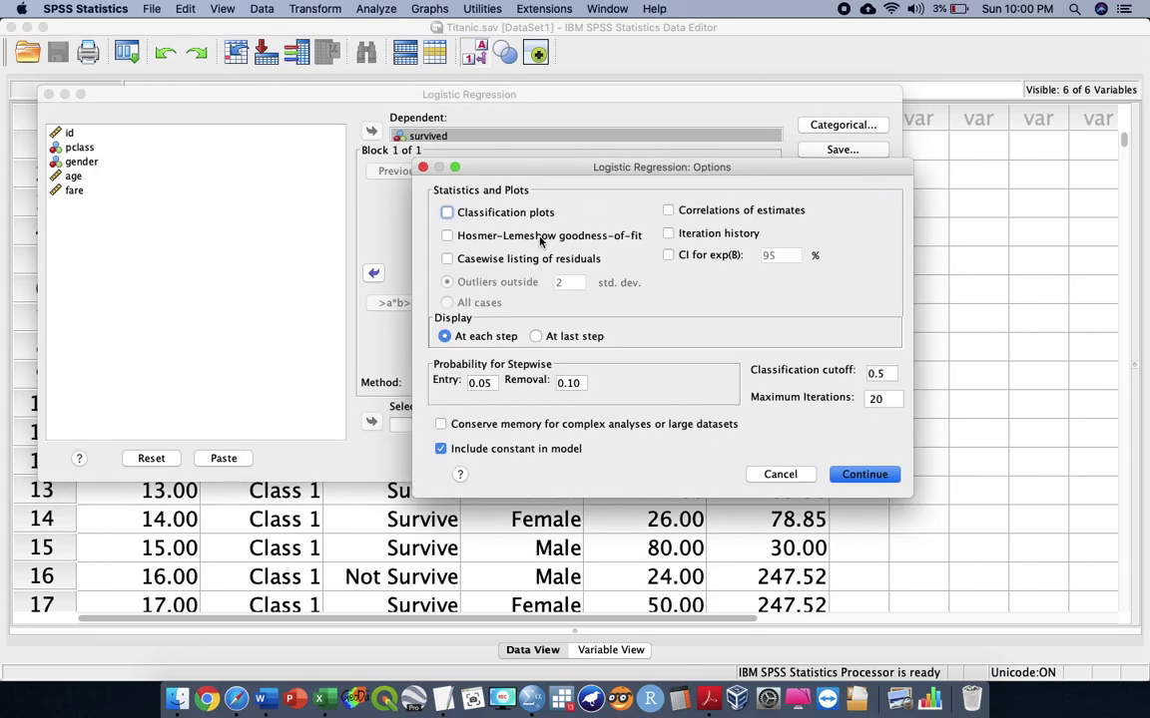
click(540, 237)
click(670, 256)
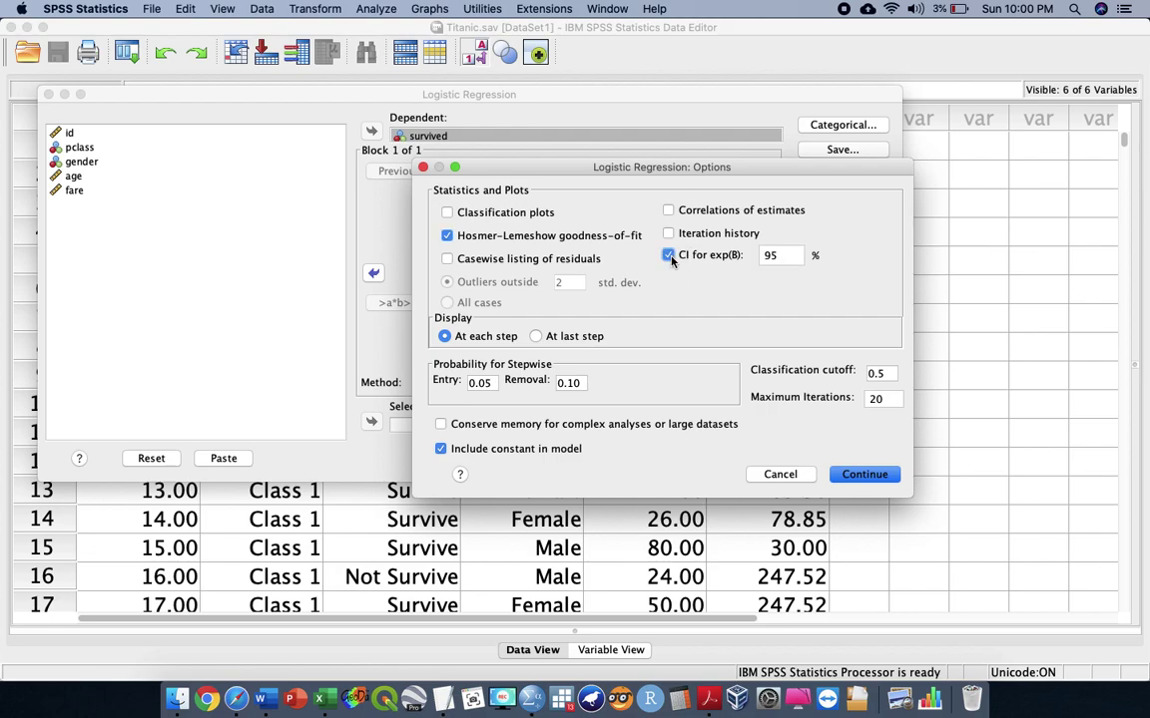
click(864, 476)
Step: Accept the regression options, run the logistic regression and bring its output window to the front
click(855, 462)
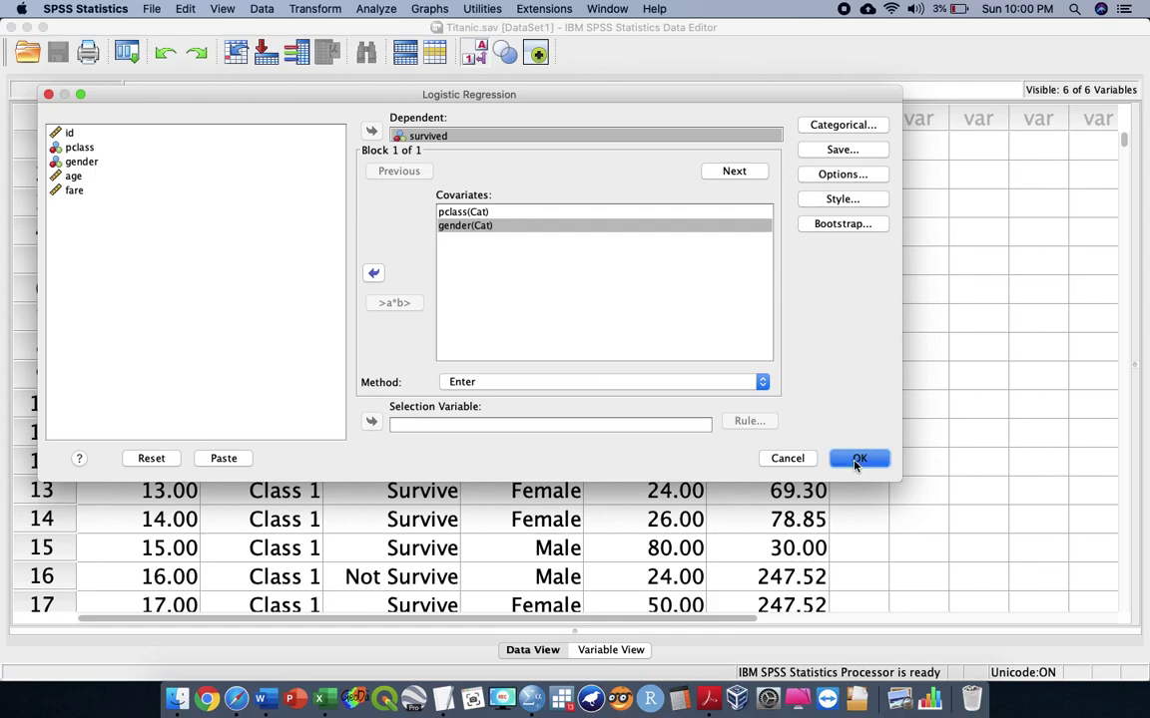
click(857, 460)
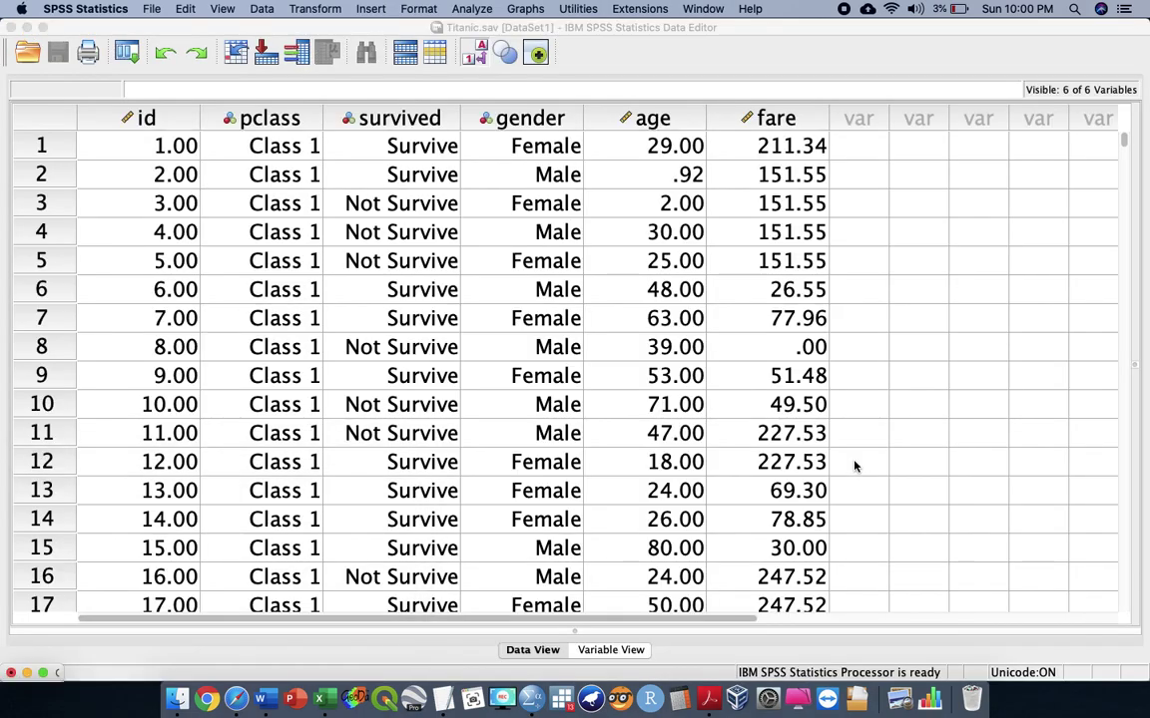
key(ctrl+Up)
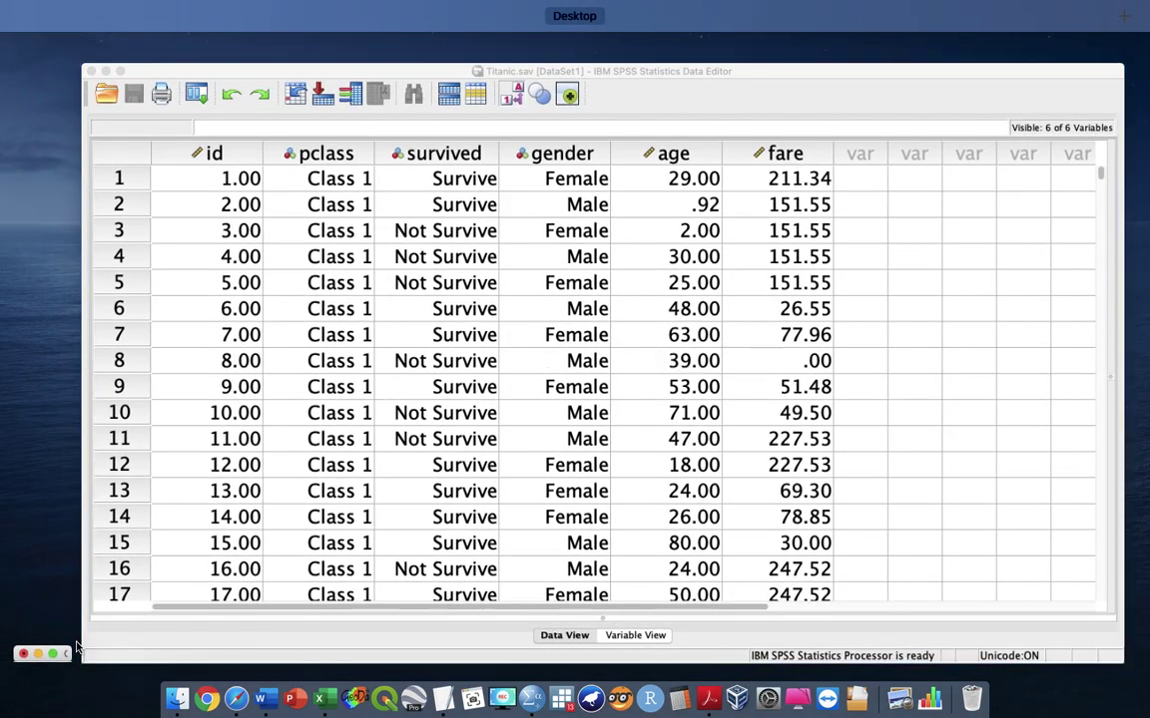
key(ctrl+Up)
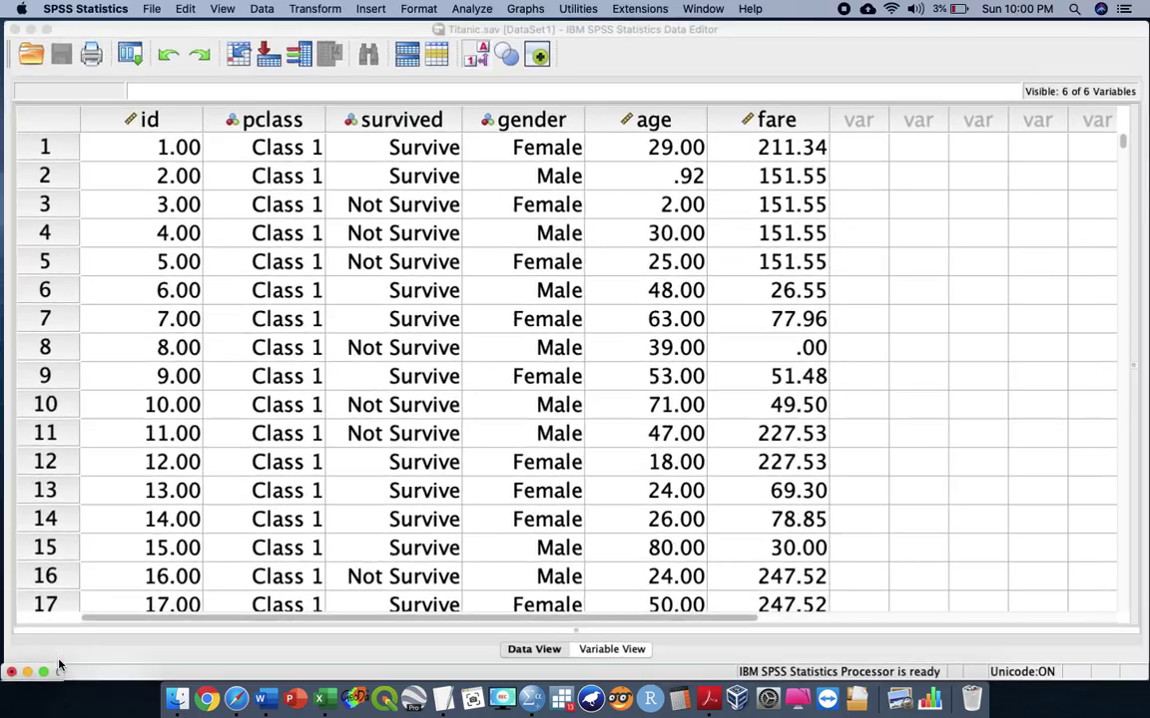
drag(768, 346, 1008, 233)
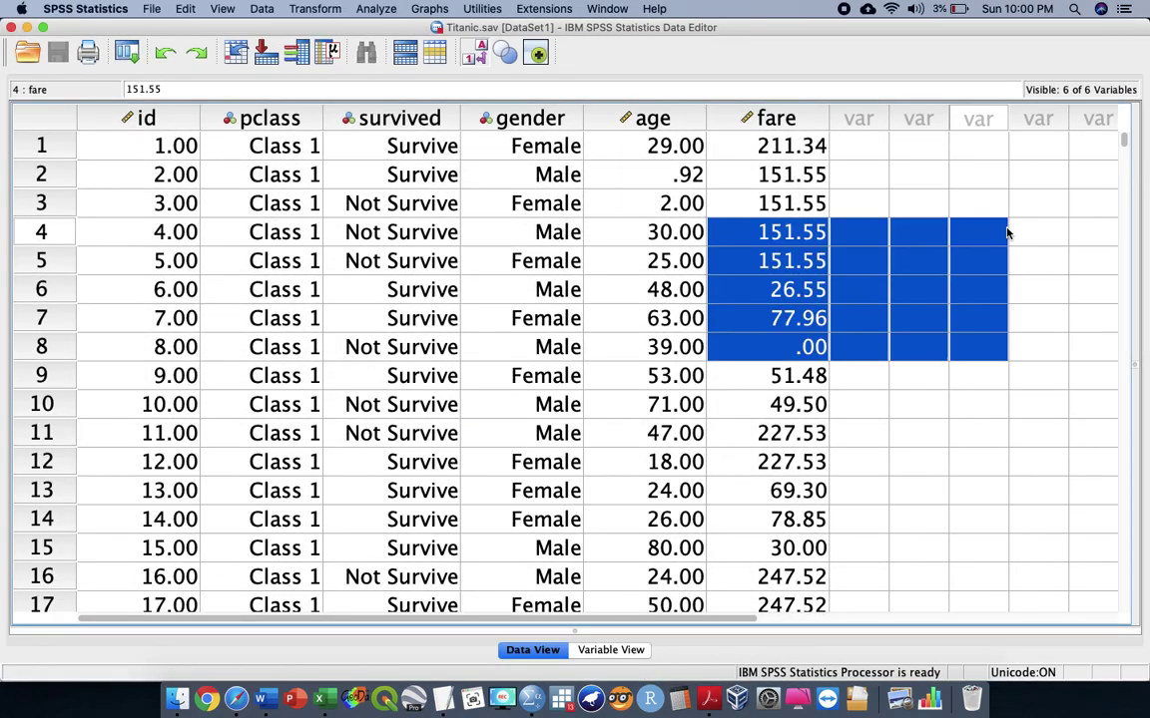
key(ctrl+Up)
click(314, 554)
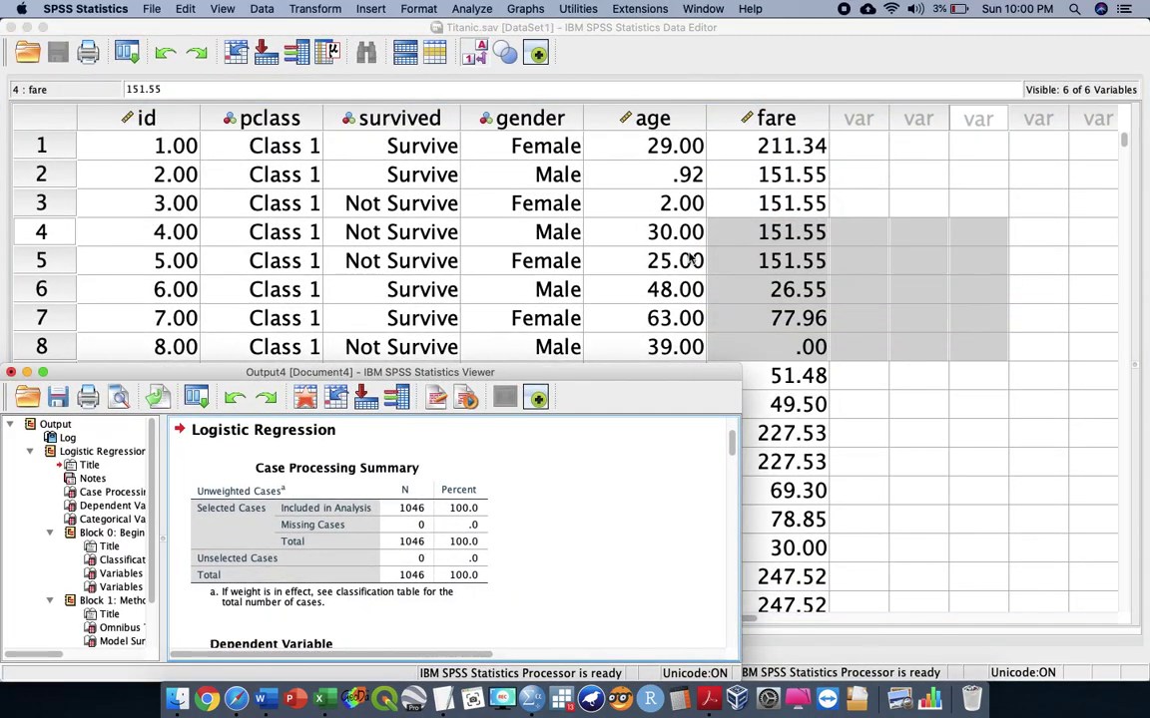
Step: Enlarge the output window to fill the screen and narrow the outline to give the results more room
drag(741, 365, 1140, 8)
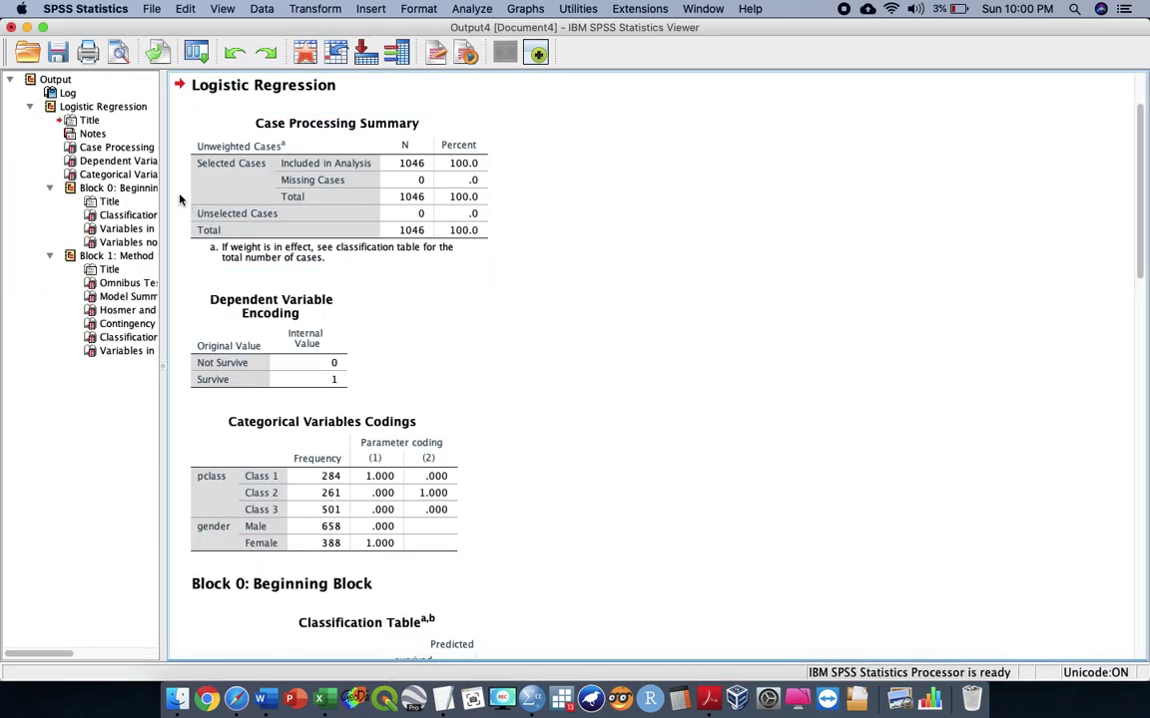
drag(162, 161, 51, 170)
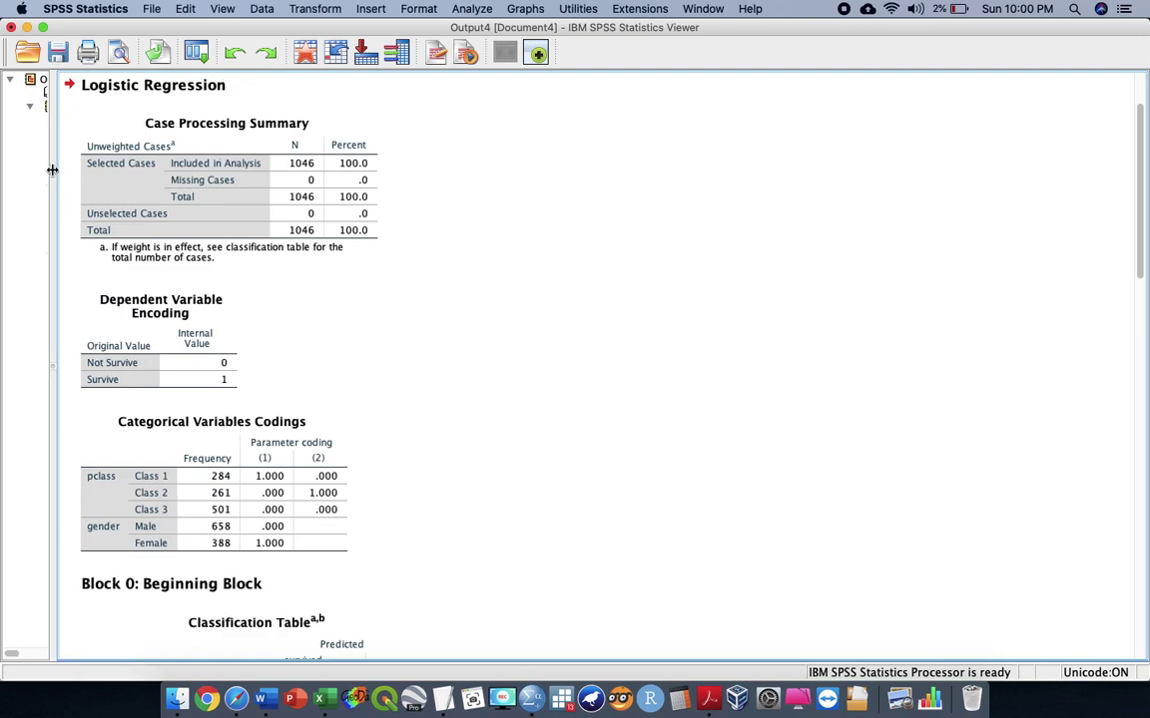
scroll(464, 260, up, 3)
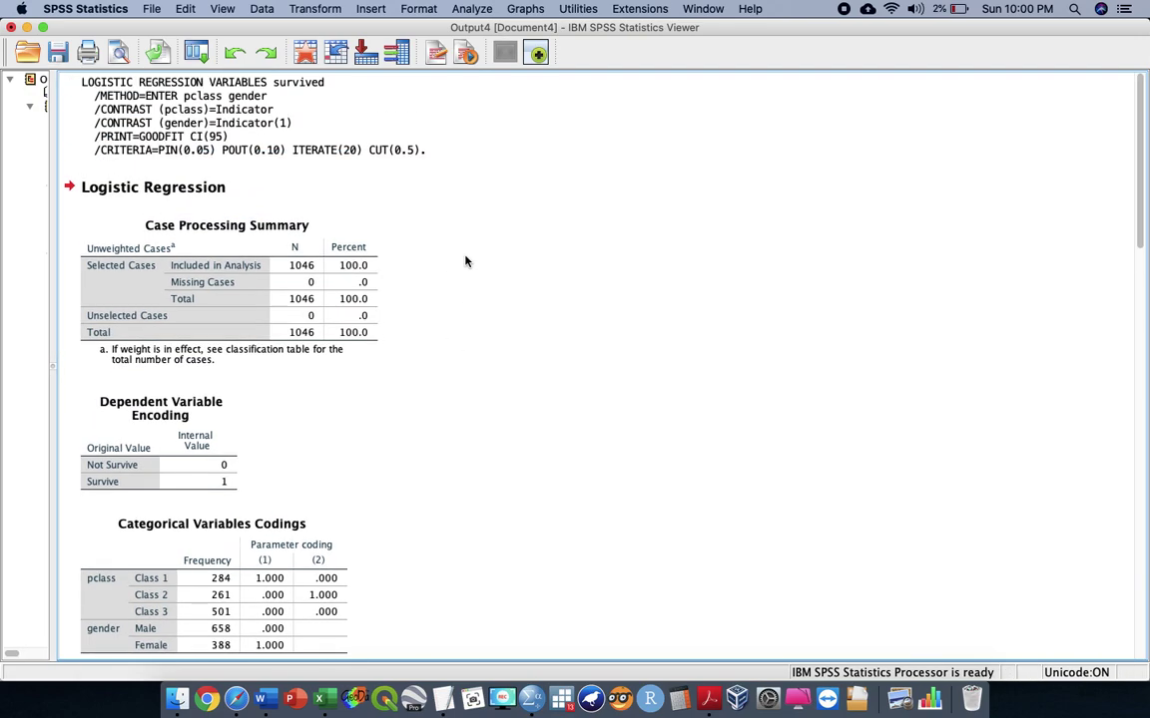
Step: Review the Case Processing Summary, Dependent Variable Encoding and Categorical Variables Codings tables
click(263, 301)
scroll(265, 300, down, 4)
scroll(264, 295, up, 2)
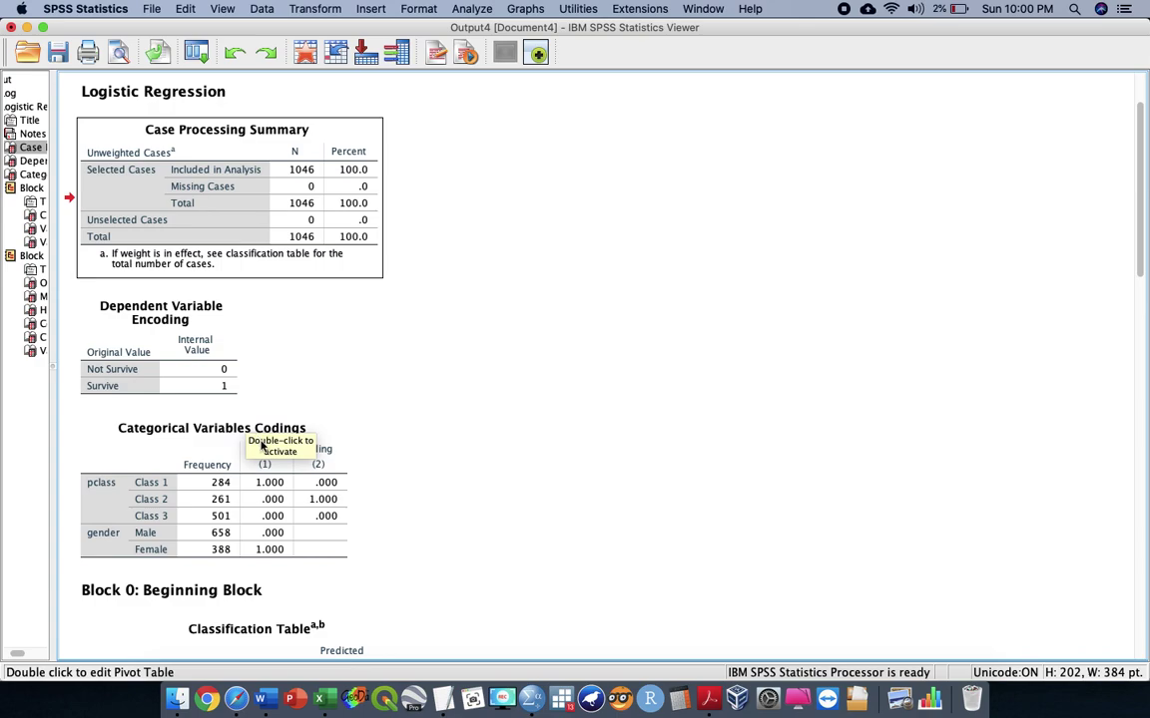
scroll(457, 519, down, 5)
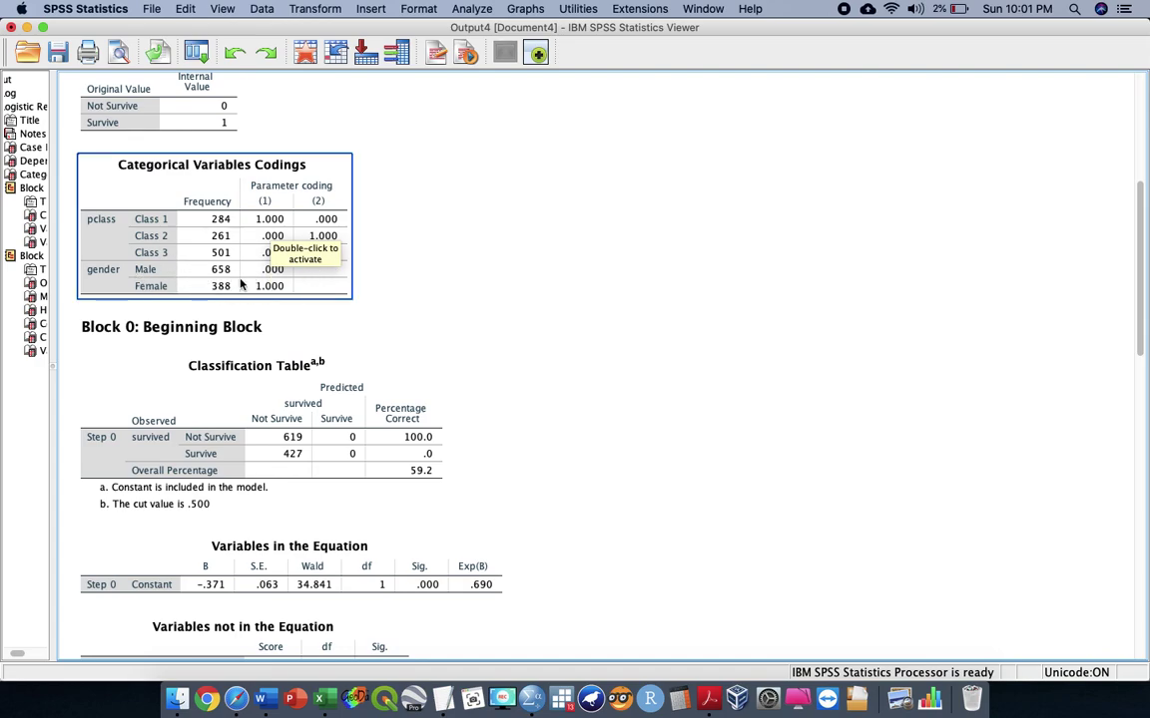
Step: Examine the Block 0: Beginning Block results, from the Classification Table to the Variables not in the Equation
scroll(190, 245, down, 5)
click(167, 162)
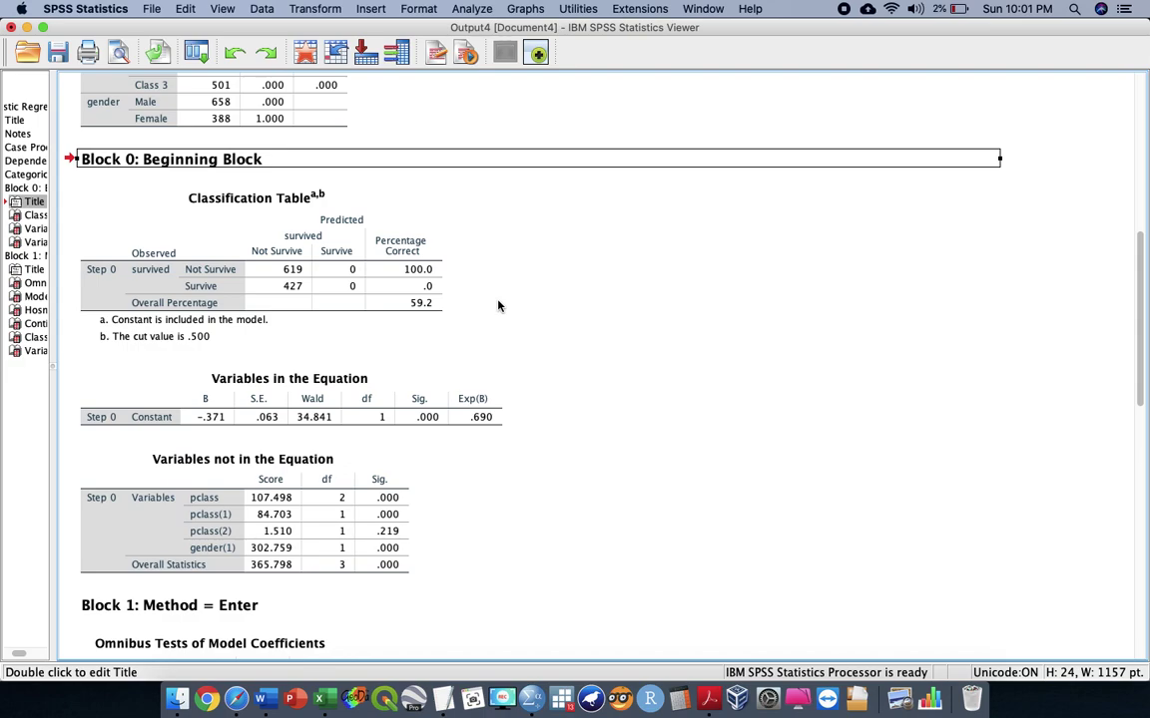
click(136, 165)
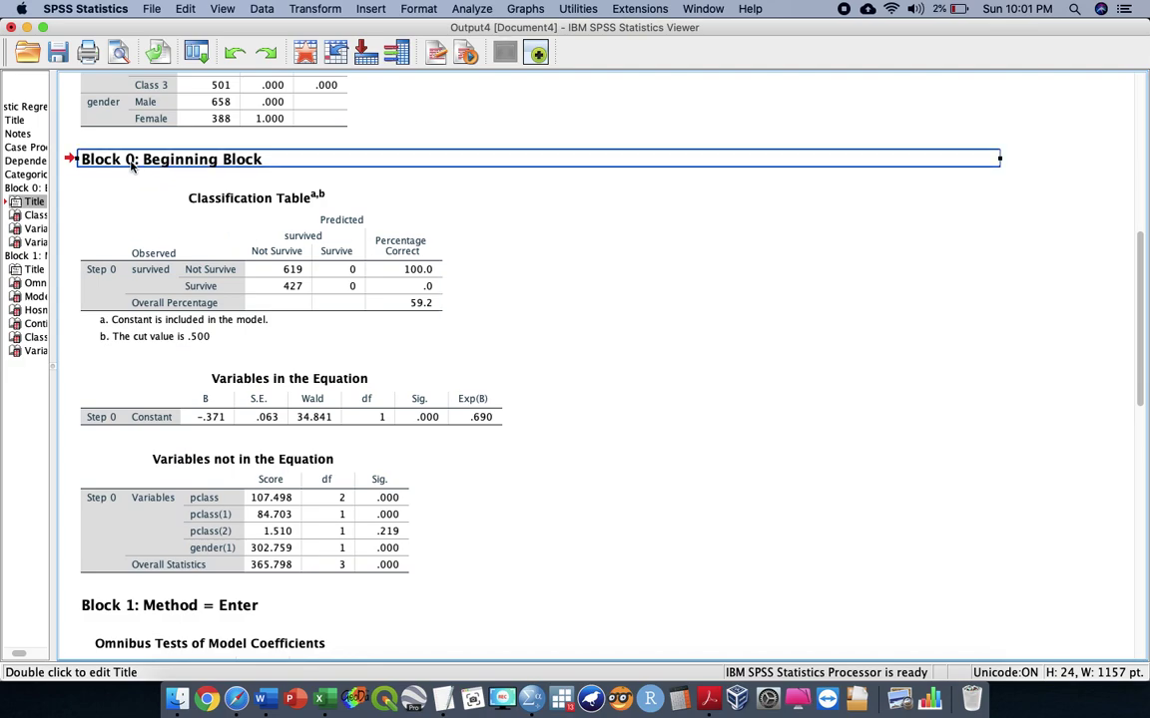
click(193, 221)
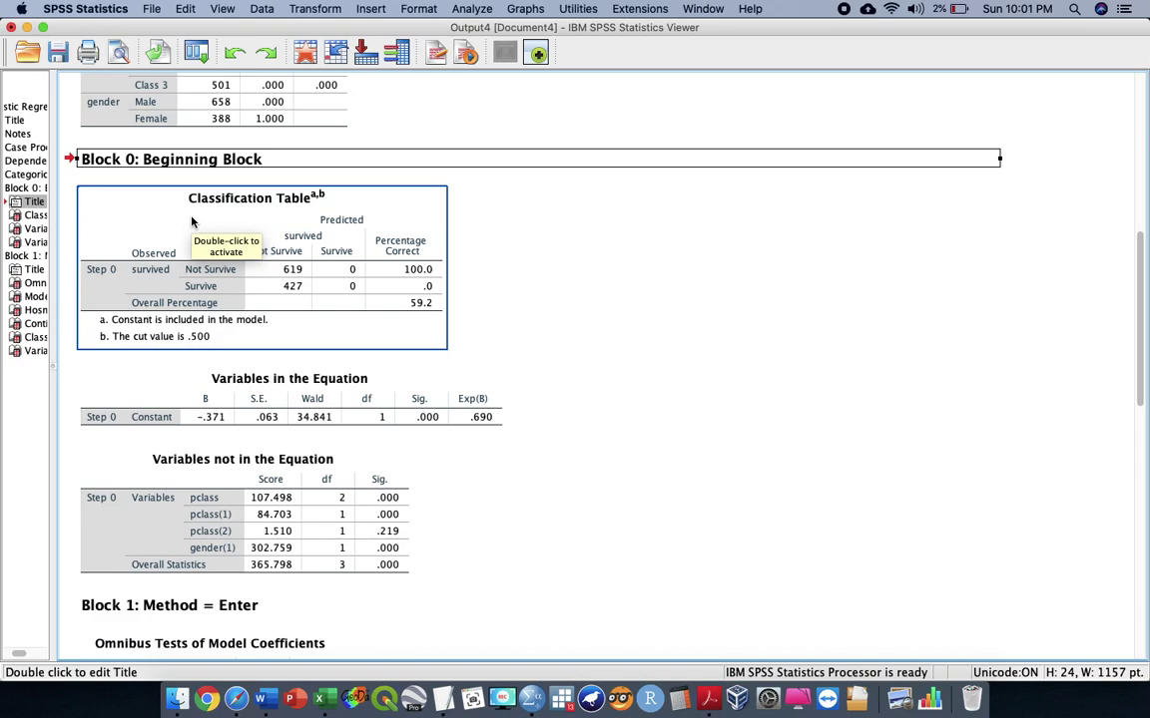
key(Down)
key(Down)
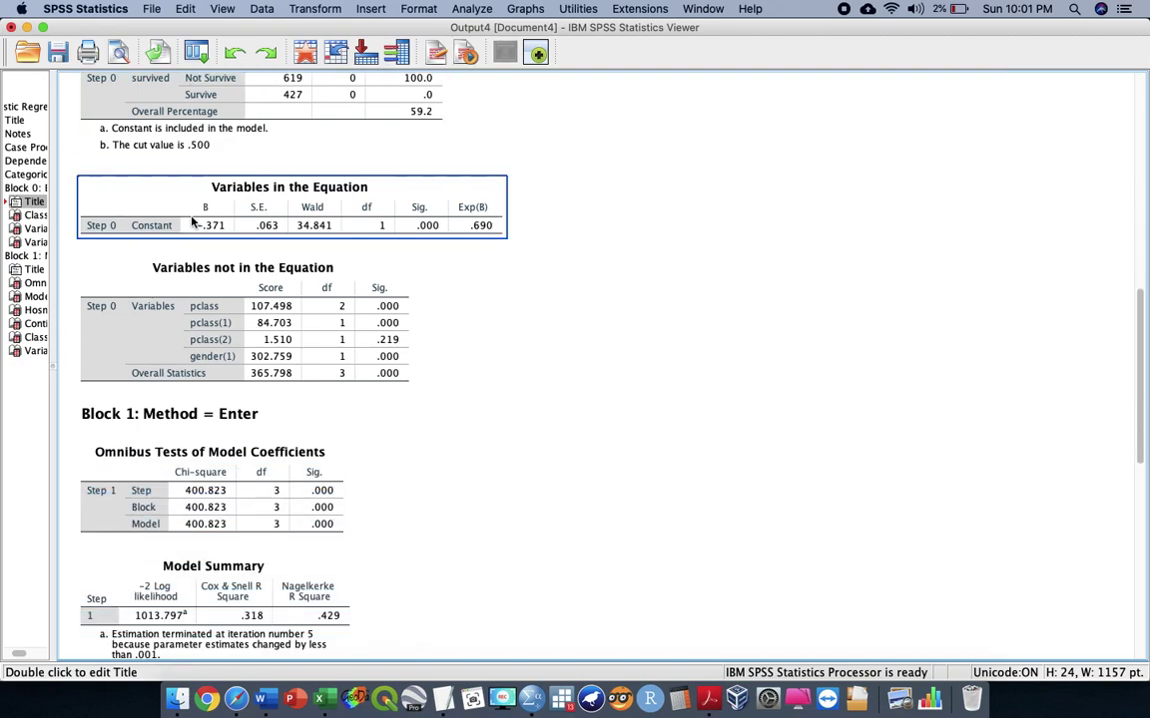
Step: Examine the Omnibus Tests of Model Coefficients and the Model Summary R Square values under Block 1
click(156, 264)
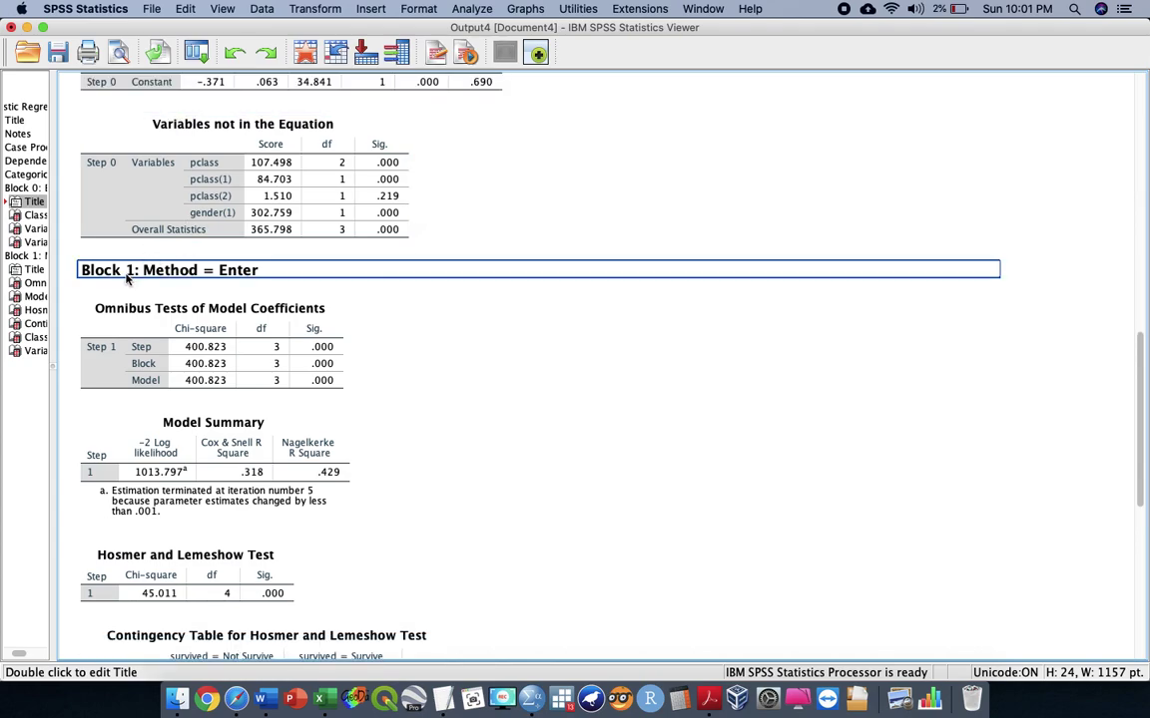
click(190, 299)
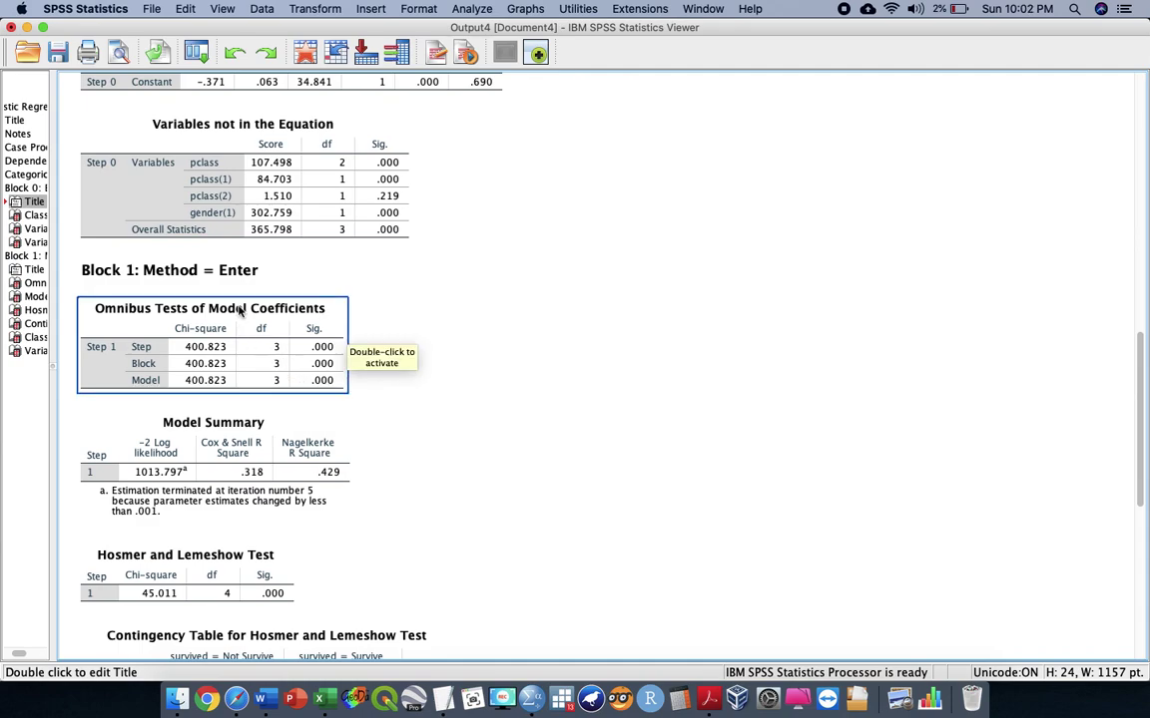
click(255, 338)
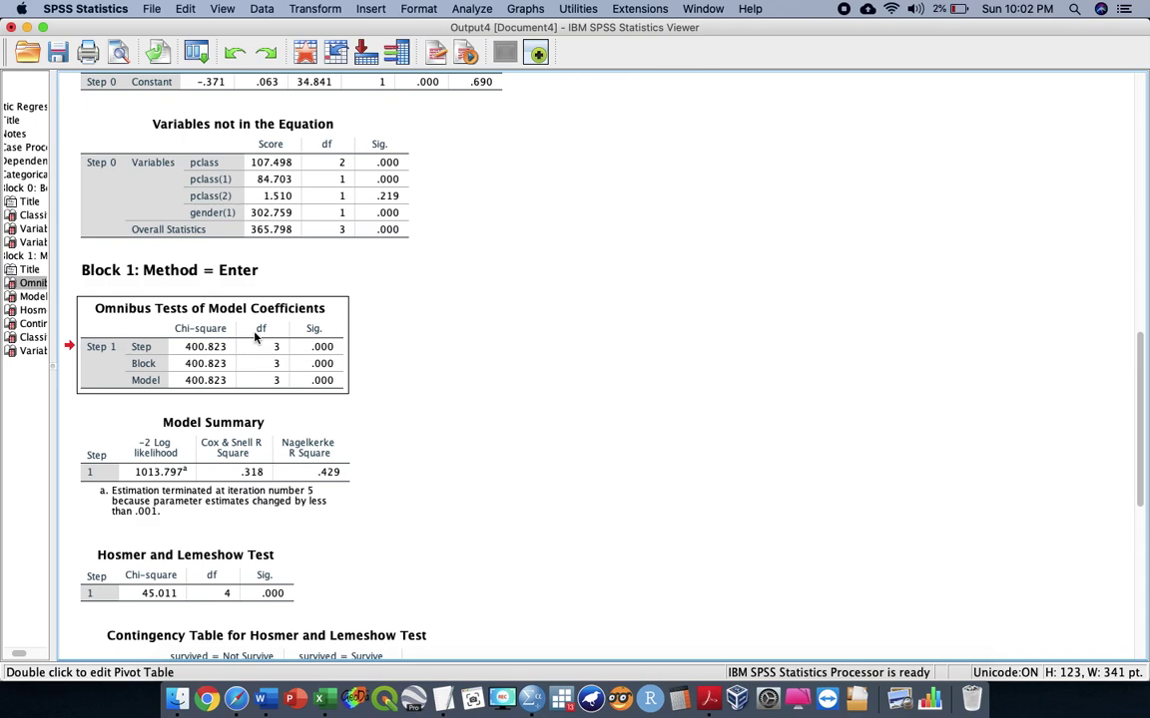
click(255, 338)
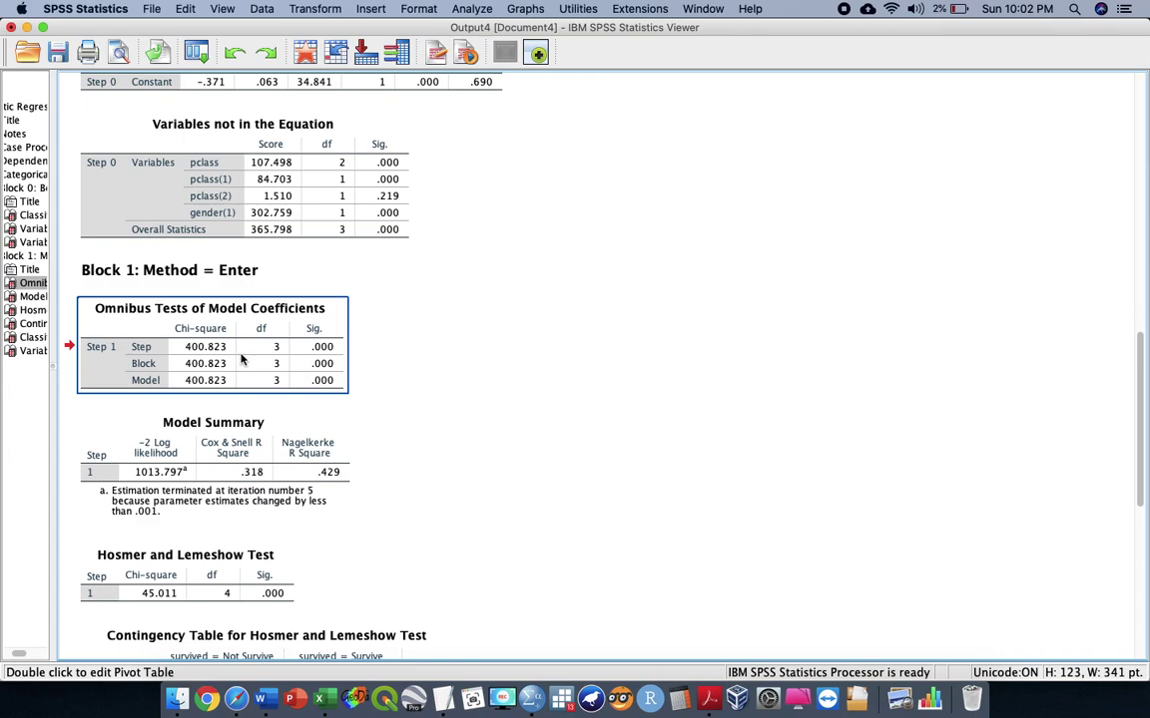
scroll(241, 359, down, 5)
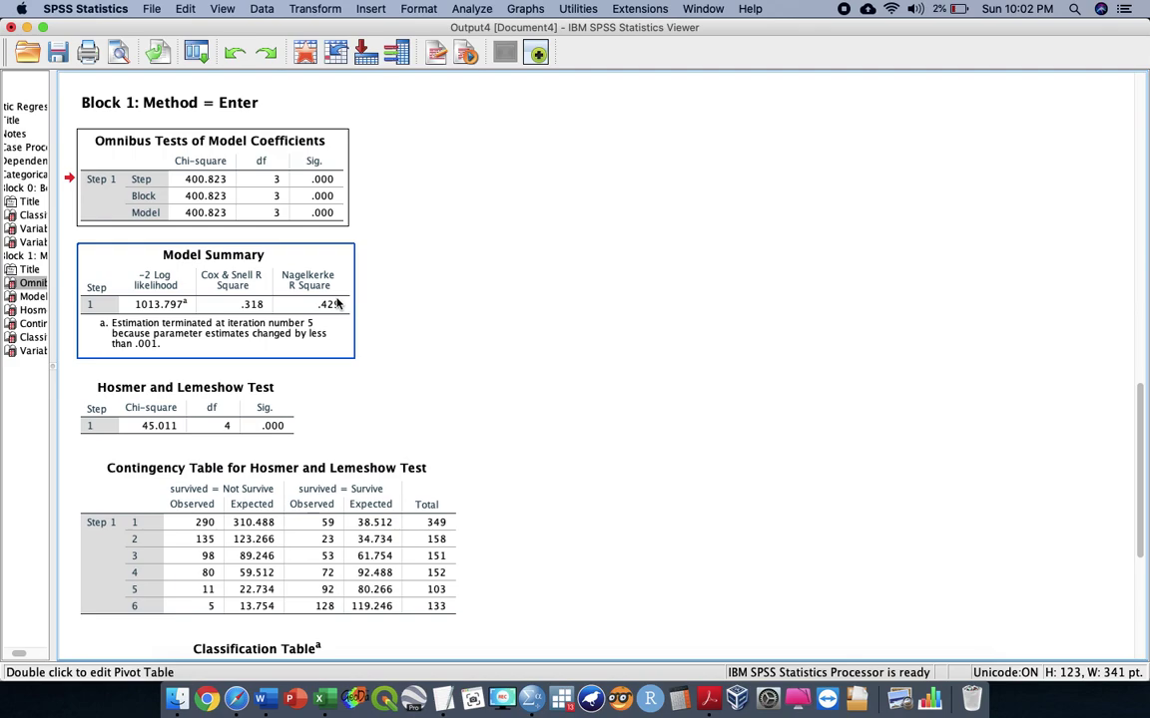
Step: Examine the Hosmer and Lemeshow Test and compare observed with expected counts in its contingency table
click(267, 424)
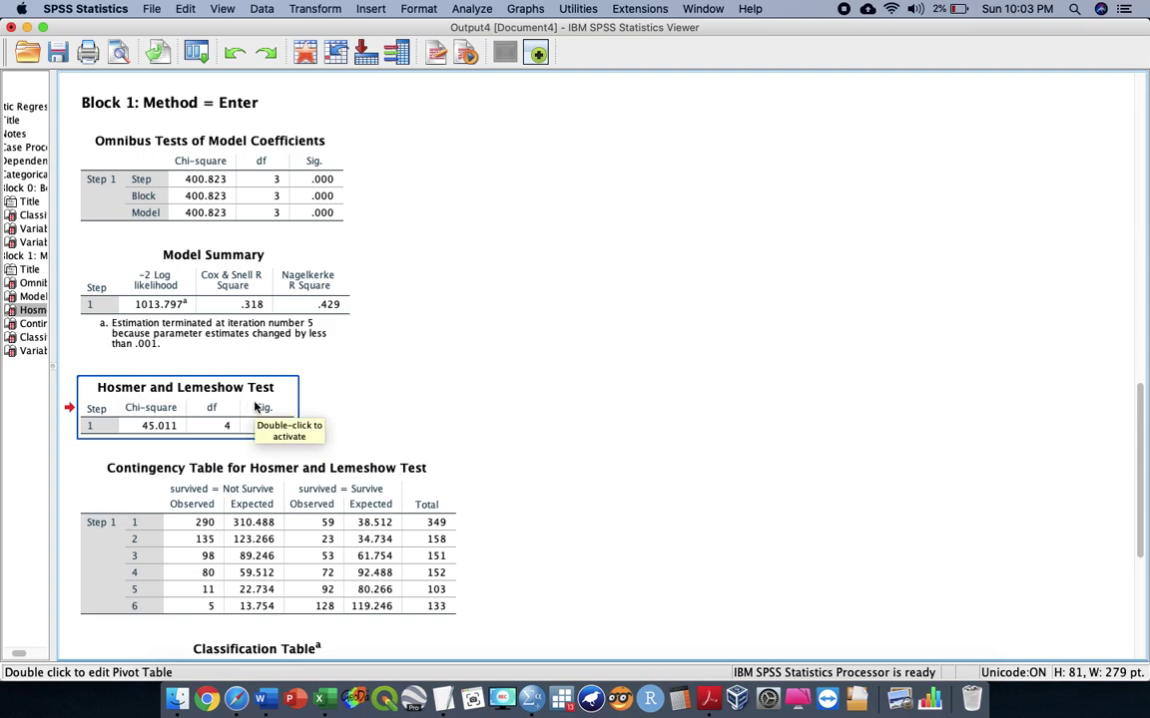
scroll(257, 409, down, 3)
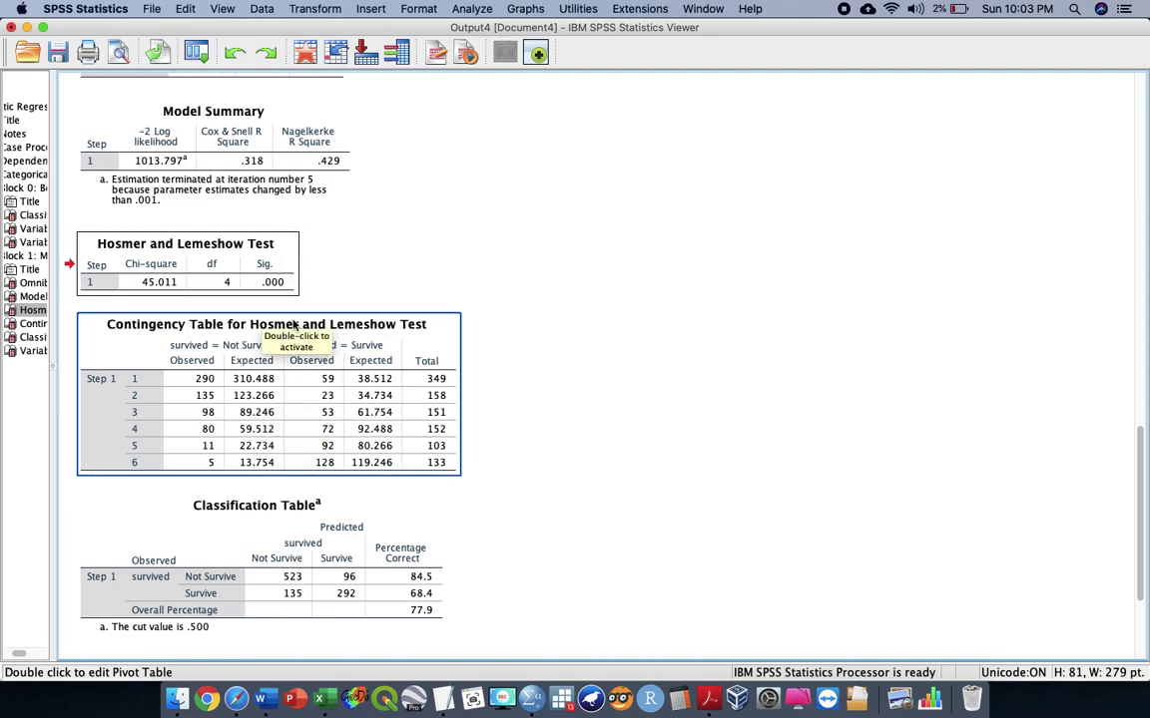
scroll(296, 200, up, 3)
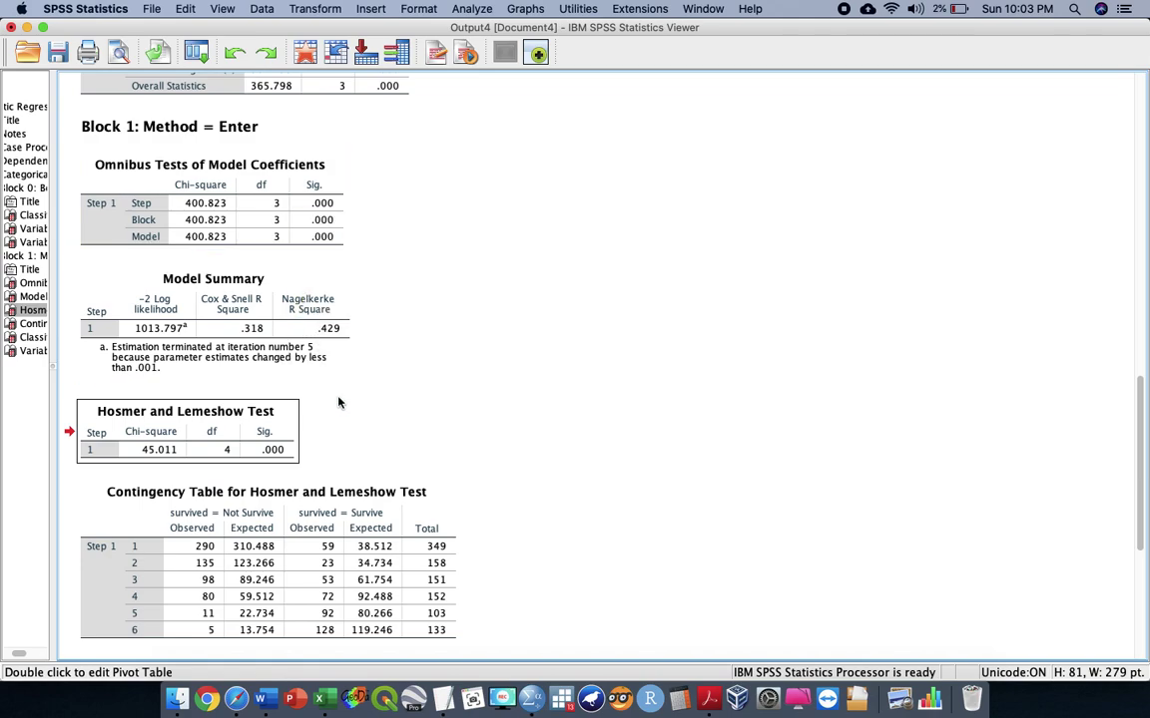
scroll(339, 404, down, 5)
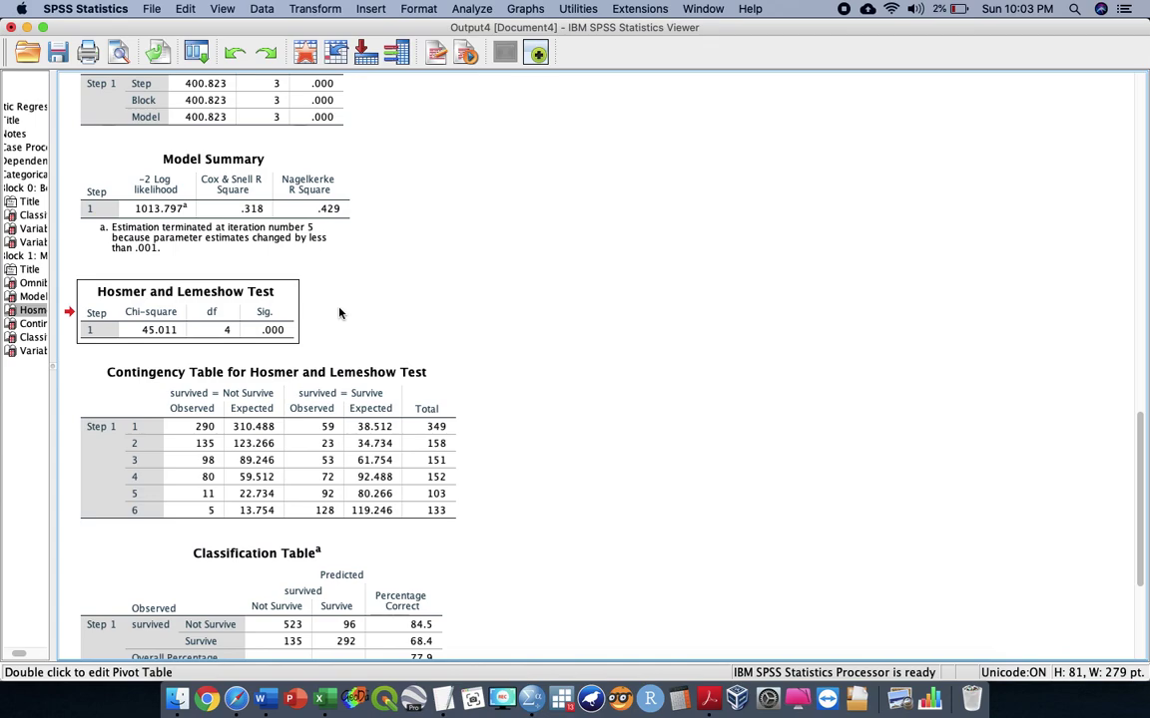
scroll(339, 312, down, 5)
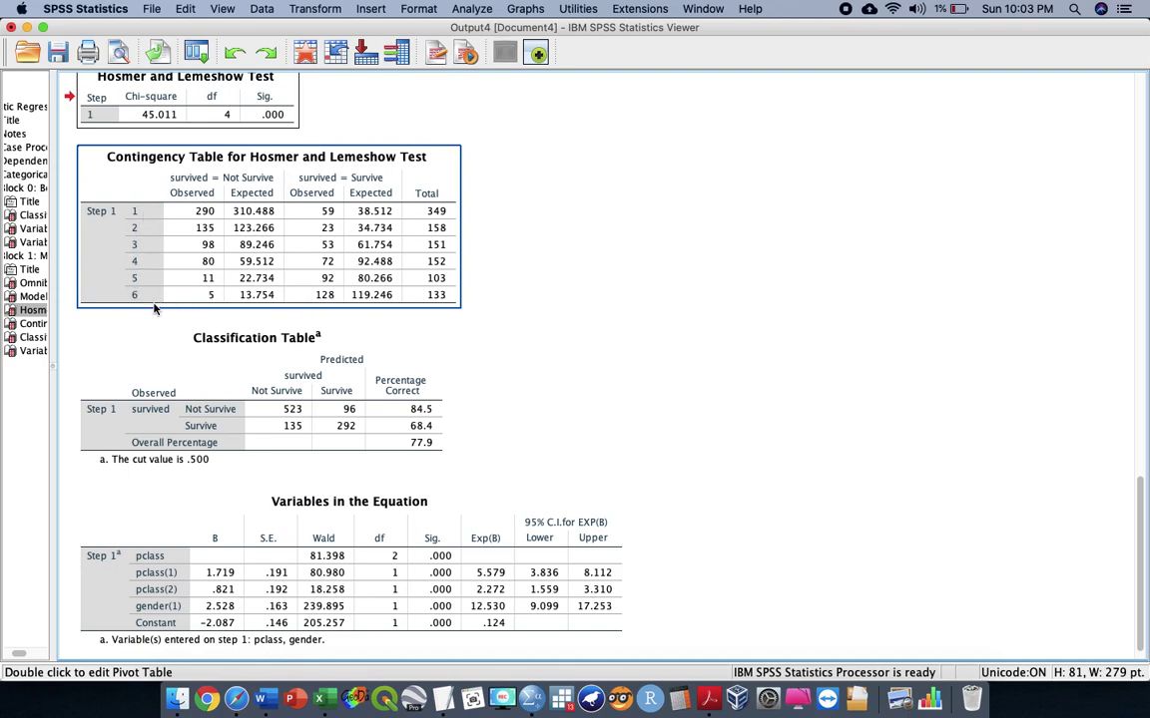
click(361, 315)
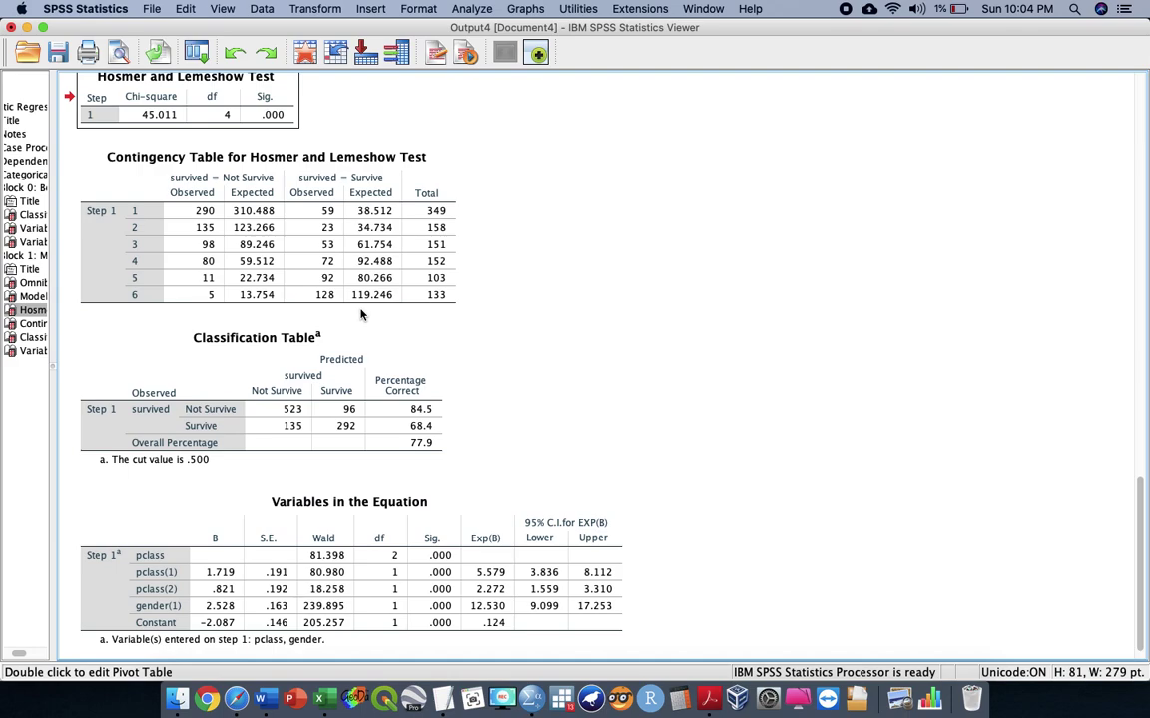
click(315, 286)
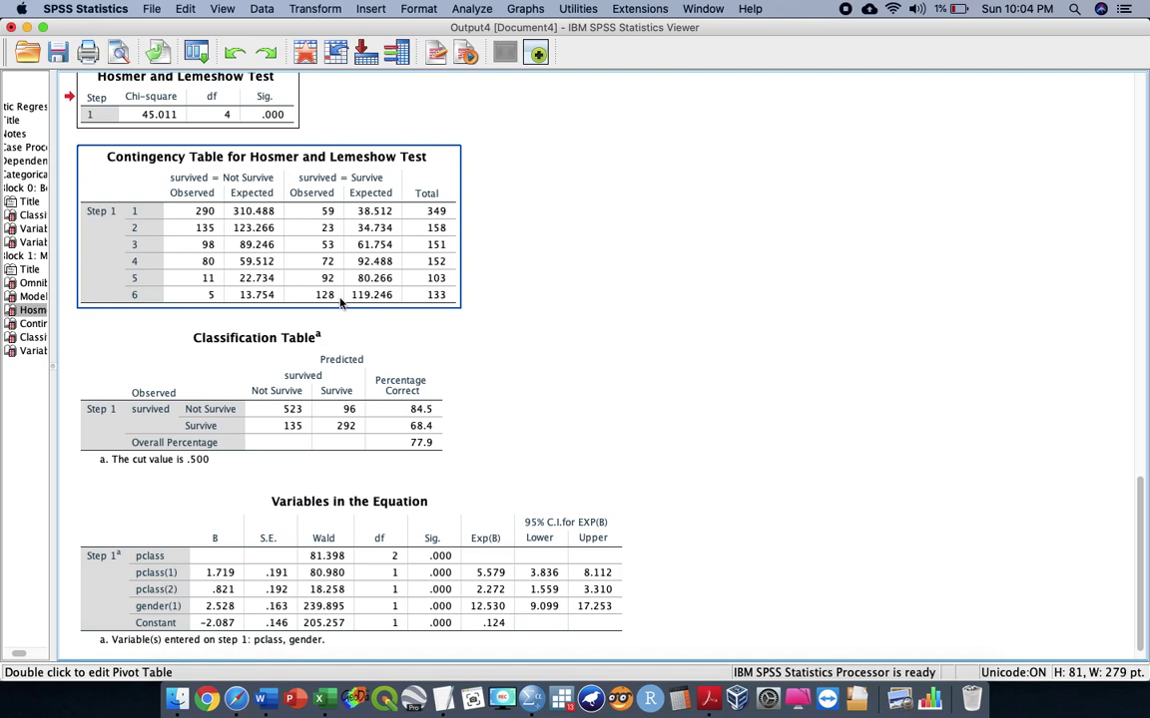
Step: Compare the overall percentage correct in the Block 1 Classification Table with that of the Block 0 Classification Table
click(361, 397)
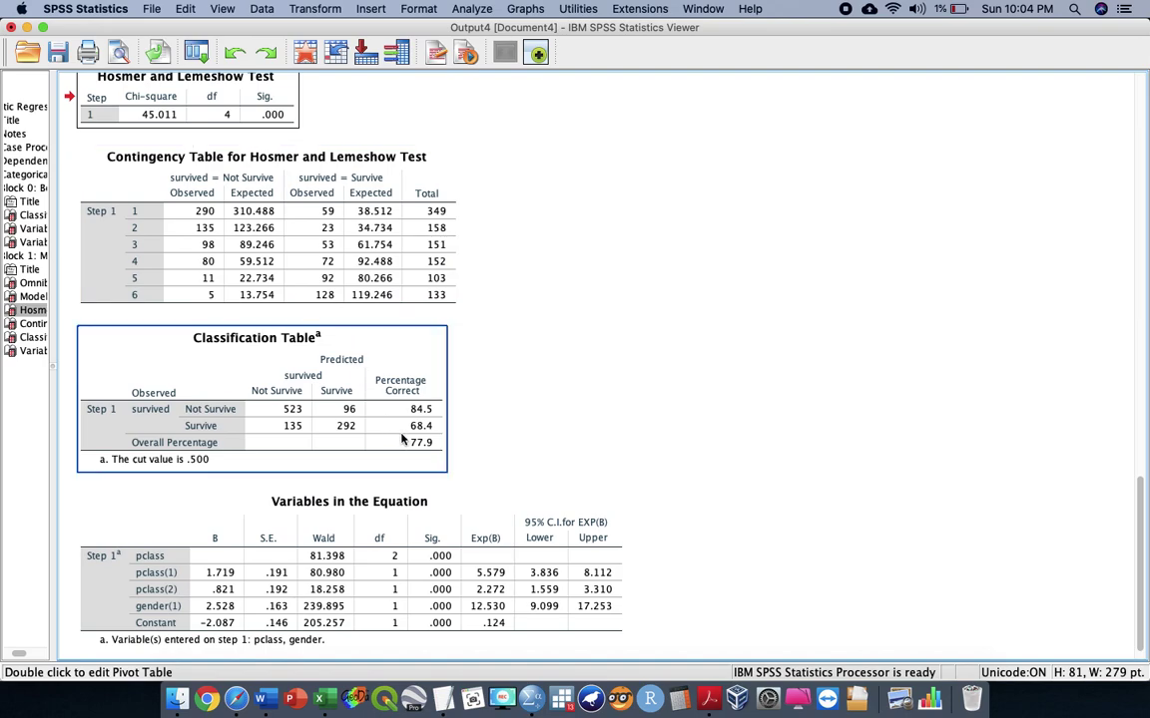
scroll(404, 440, down, 1)
scroll(405, 440, up, 1)
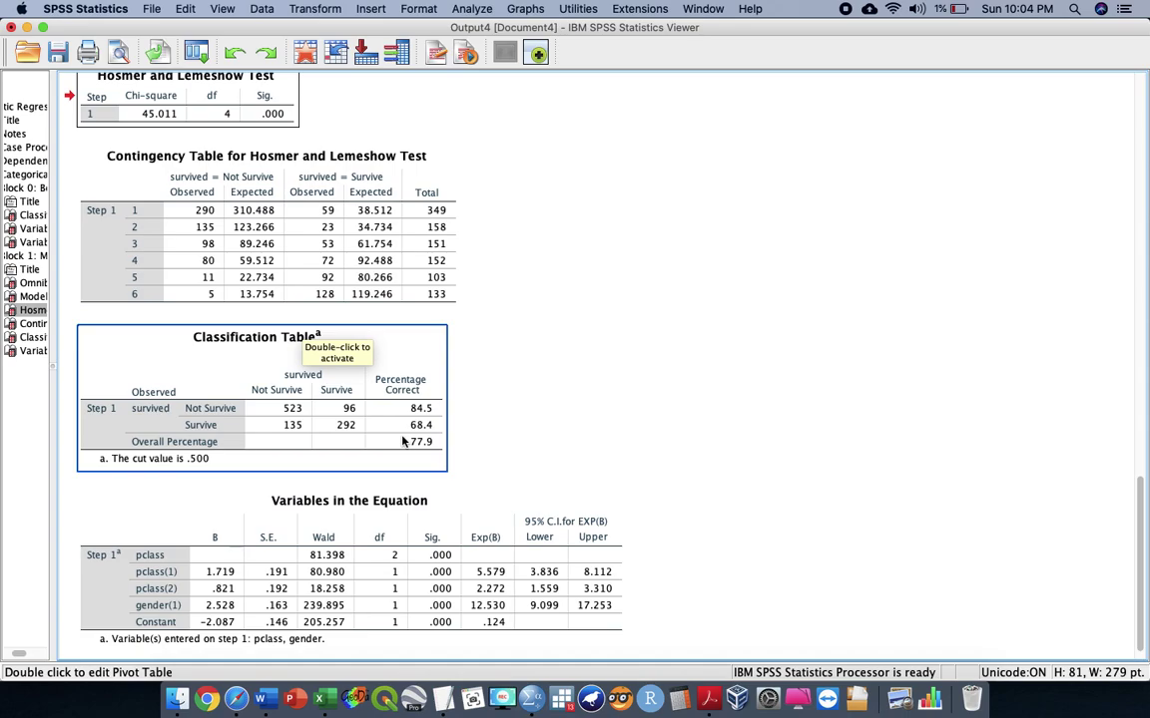
scroll(400, 441, up, 20)
scroll(357, 435, down, 3)
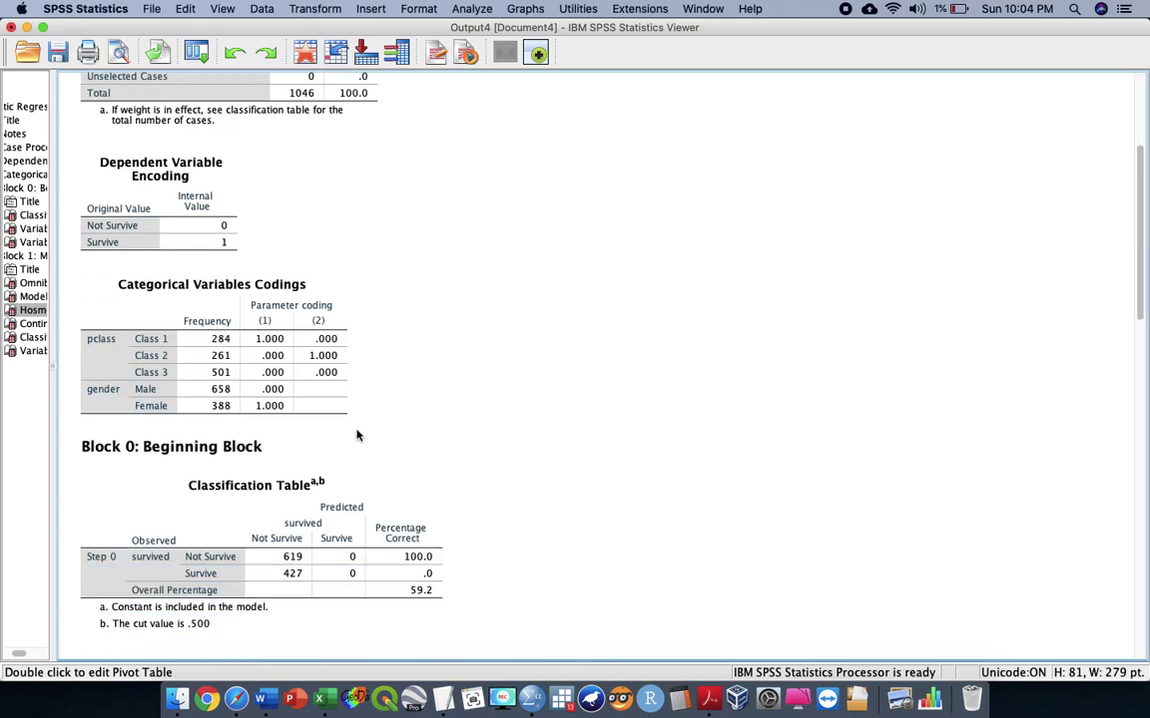
scroll(357, 435, down, 5)
click(358, 435)
click(167, 286)
click(421, 427)
scroll(415, 417, down, 20)
click(415, 417)
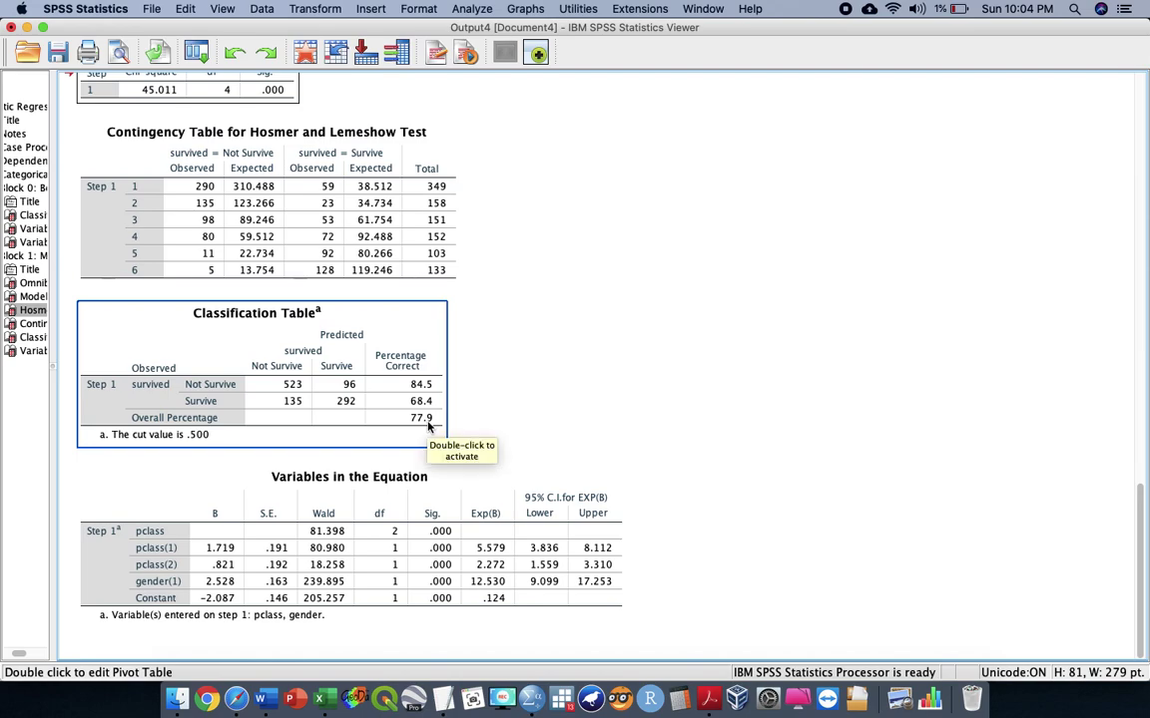
Step: Examine the significance values of pclass and gender in the Block 1 Variables in the Equation table
scroll(428, 426, up, 1)
click(433, 550)
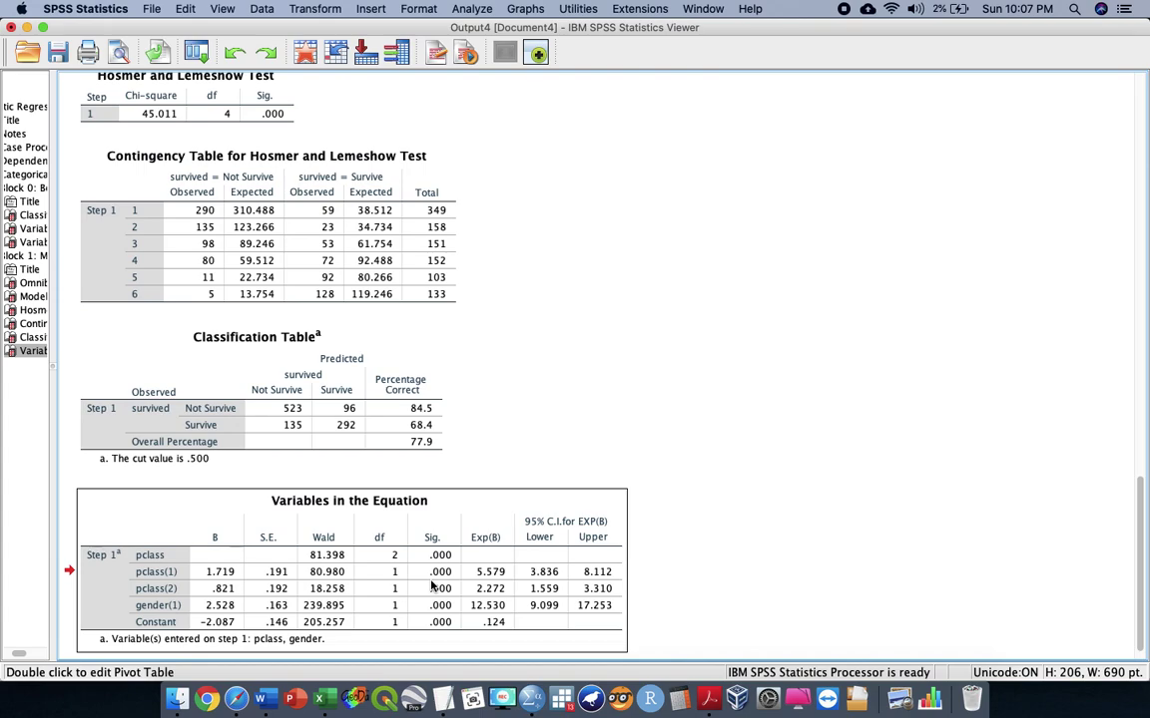
click(432, 586)
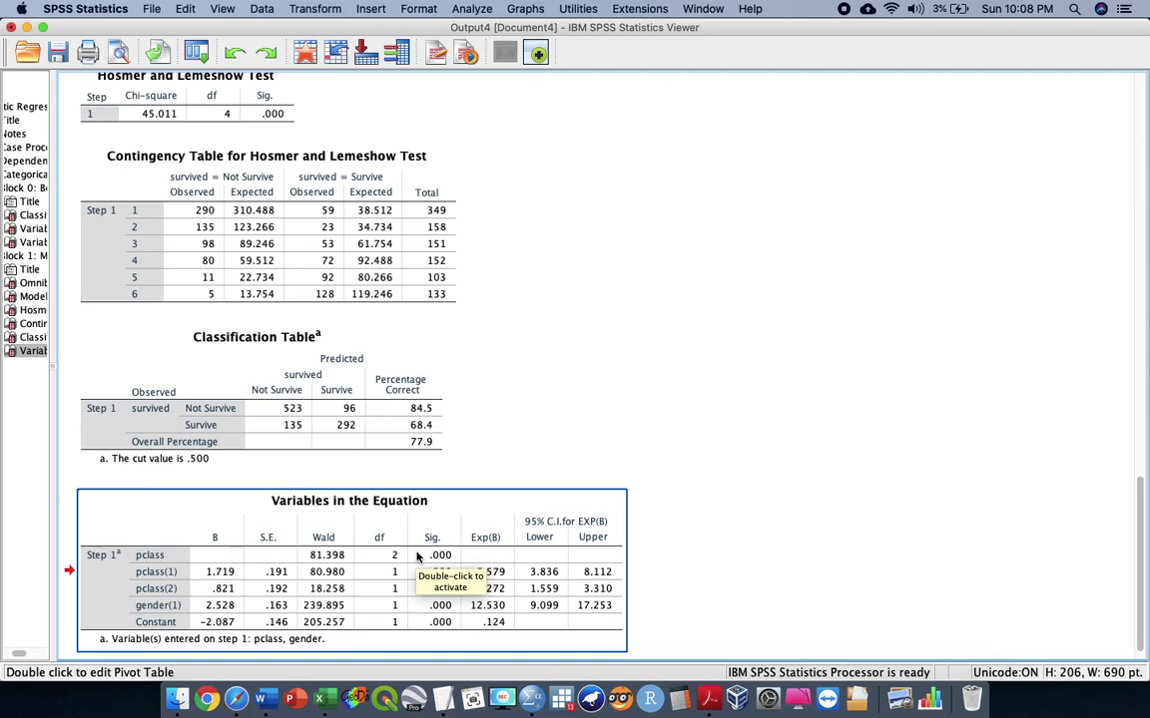
Step: Look at the age and fare variables in the Titanic dataset, and return to the output's Variables in the Equation table
key(ctrl+Up)
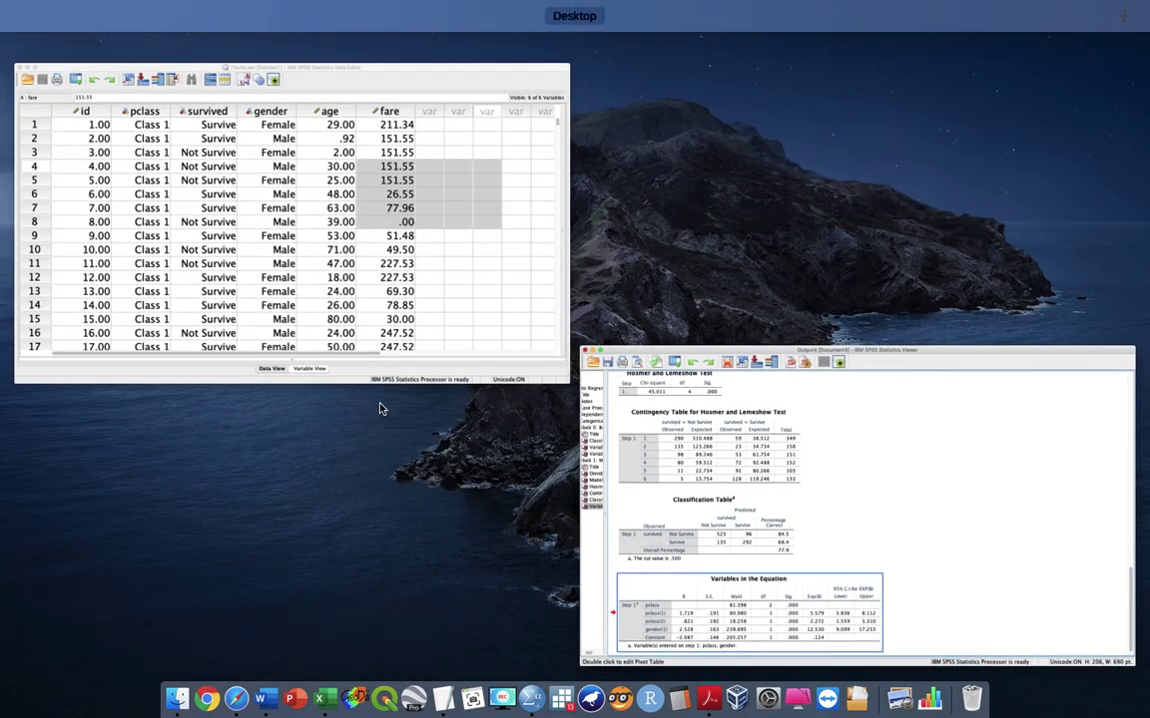
click(459, 333)
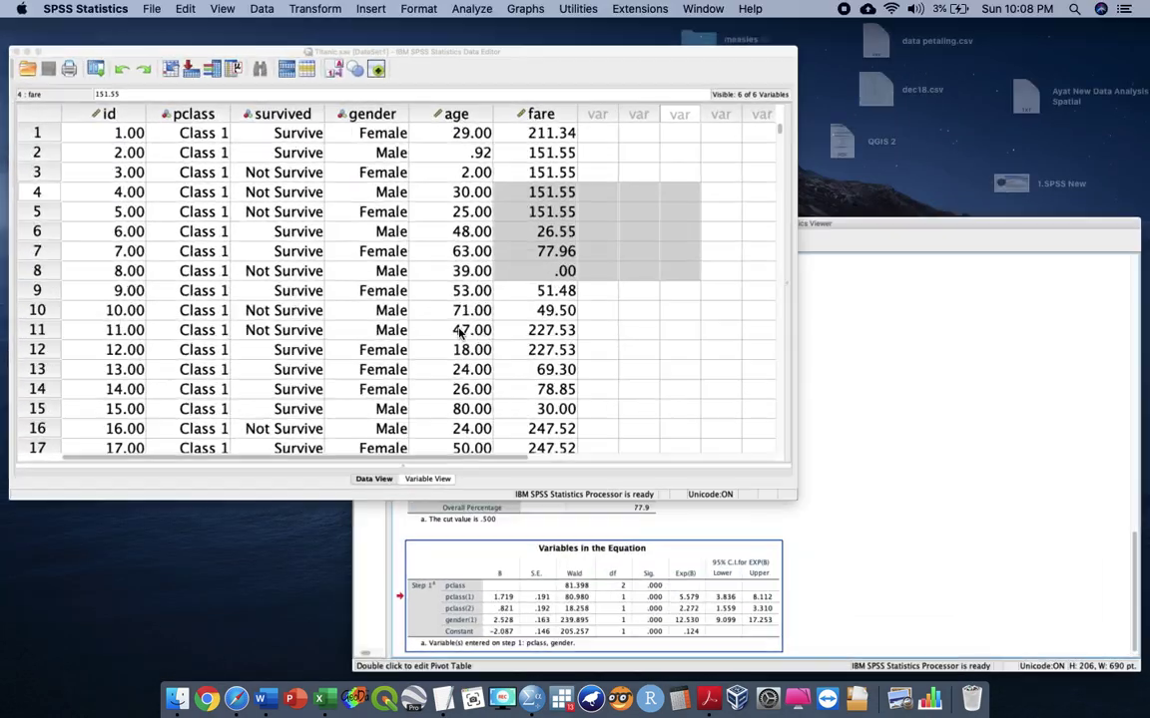
click(628, 116)
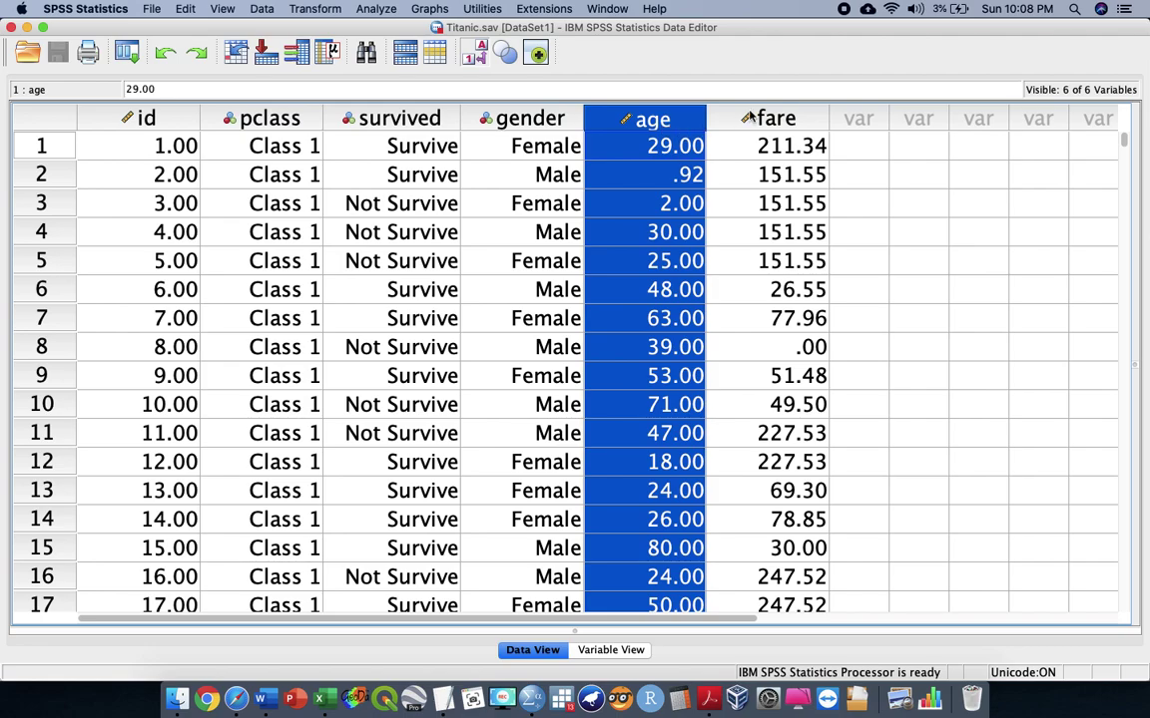
click(751, 117)
key(ctrl+Up)
click(516, 171)
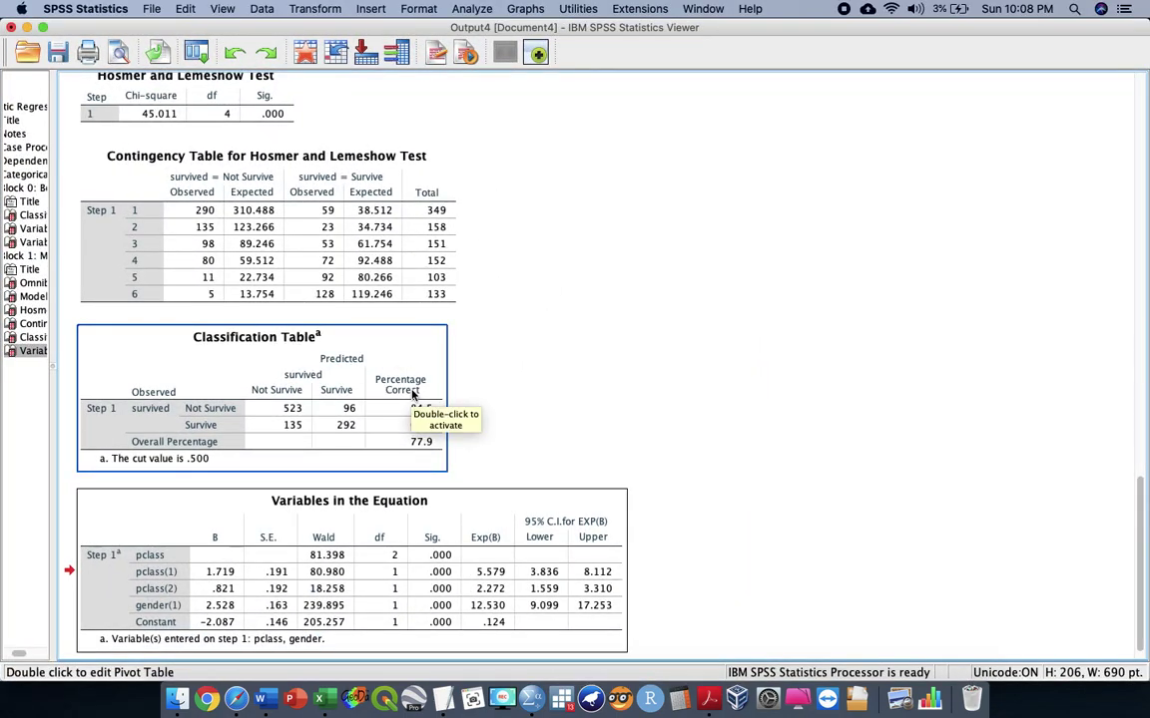
click(444, 499)
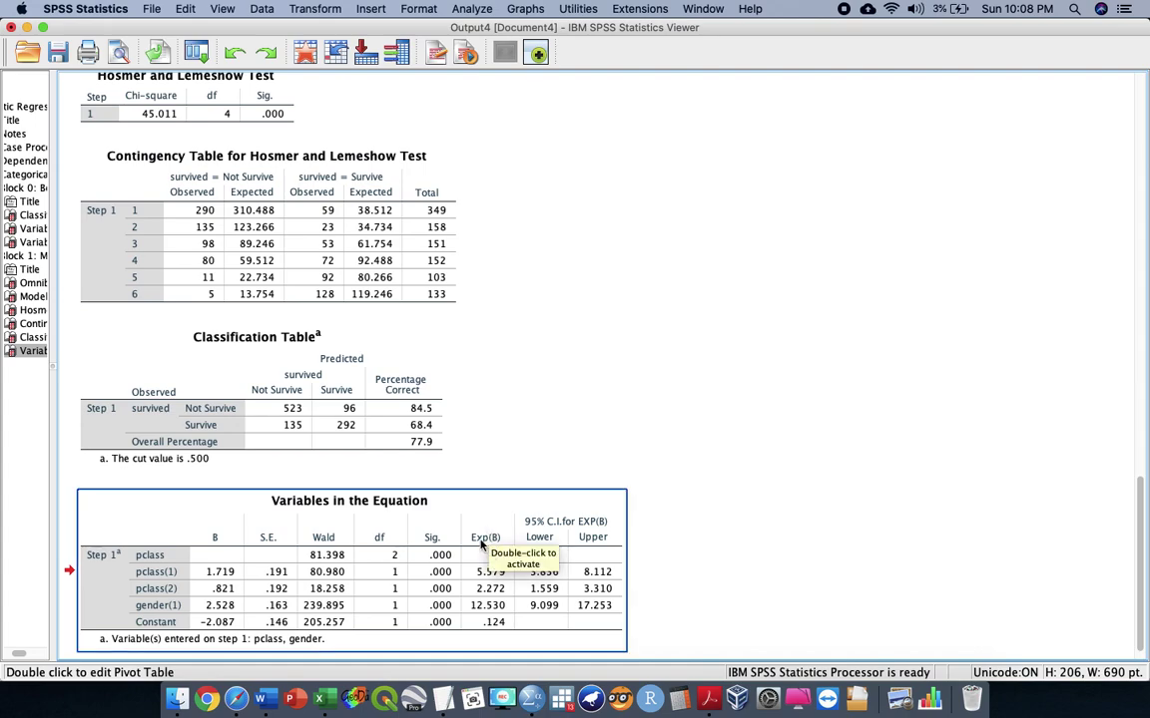